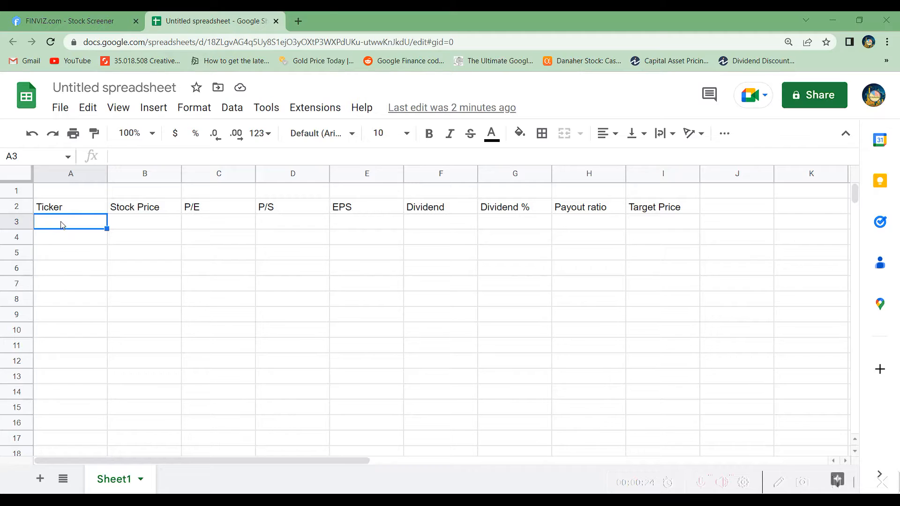
Enter INTC in cell A3 under the Ticker header
{"action": "type", "text": "INTCV"}
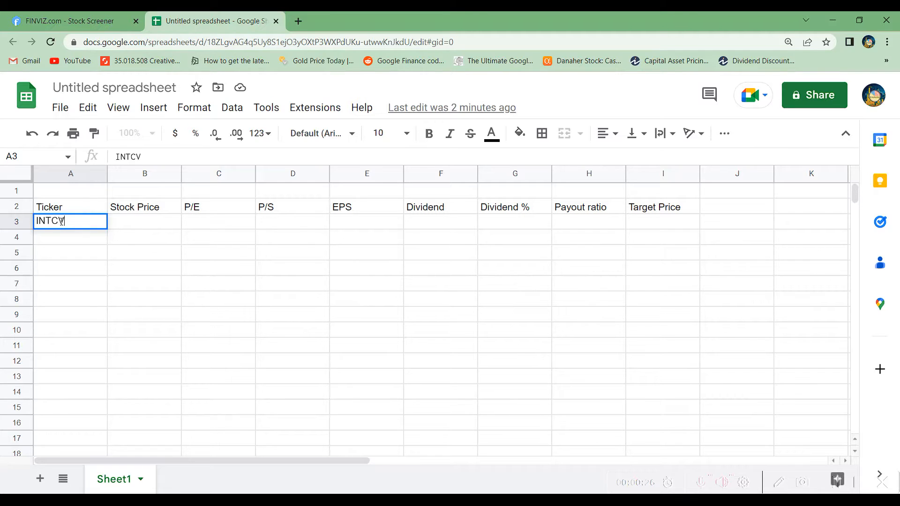
{"action": "key", "text": "BackSpace"}
{"action": "key", "text": "Return"}
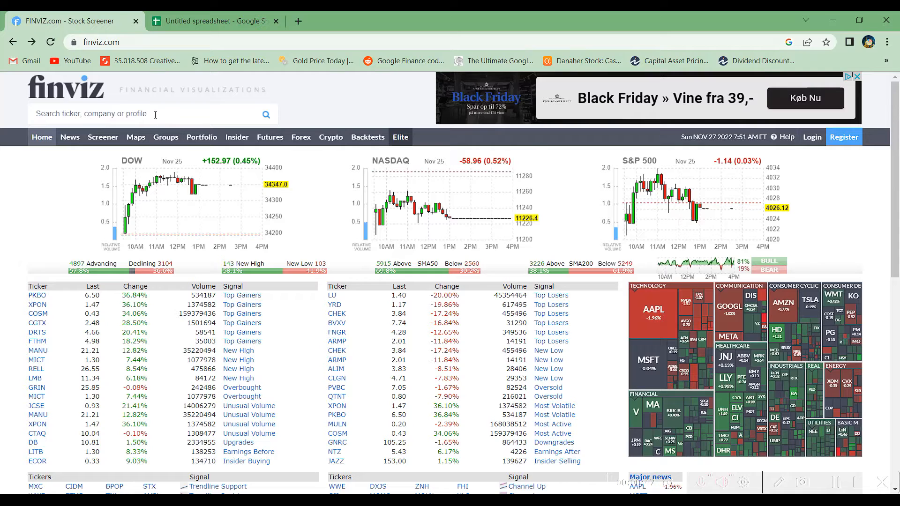
On Finviz, open the quote page for INTC, close the ad overlay, and bring up the fundamentals table
{"action": "type", "text": "IN"}
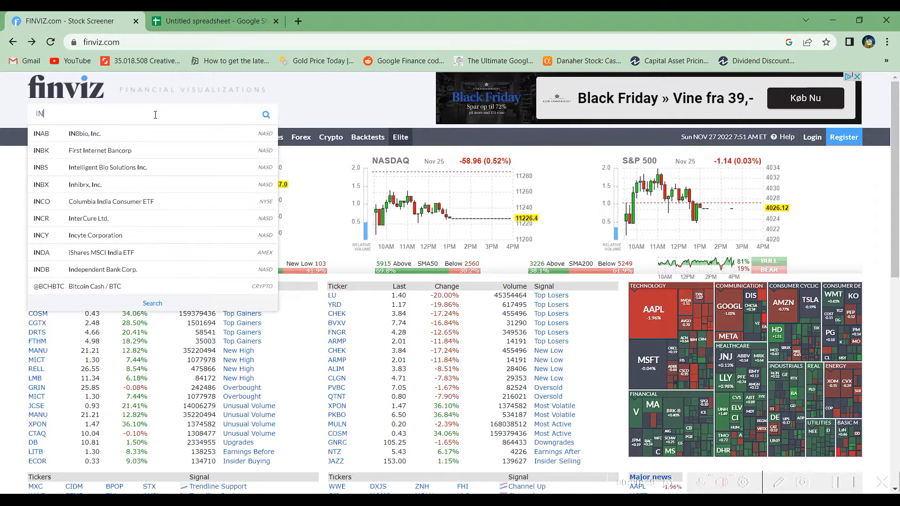
{"action": "type", "text": "TC"}
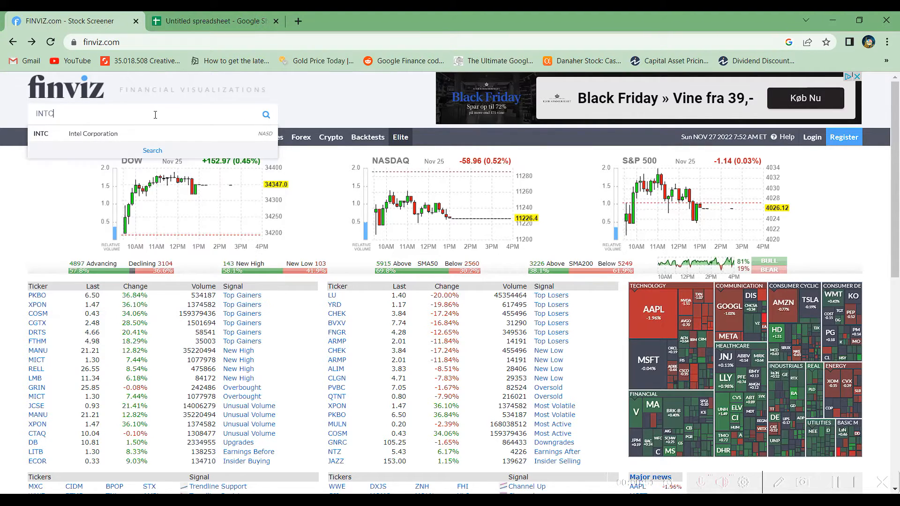
{"action": "left_click", "coordinate": [120, 136]}
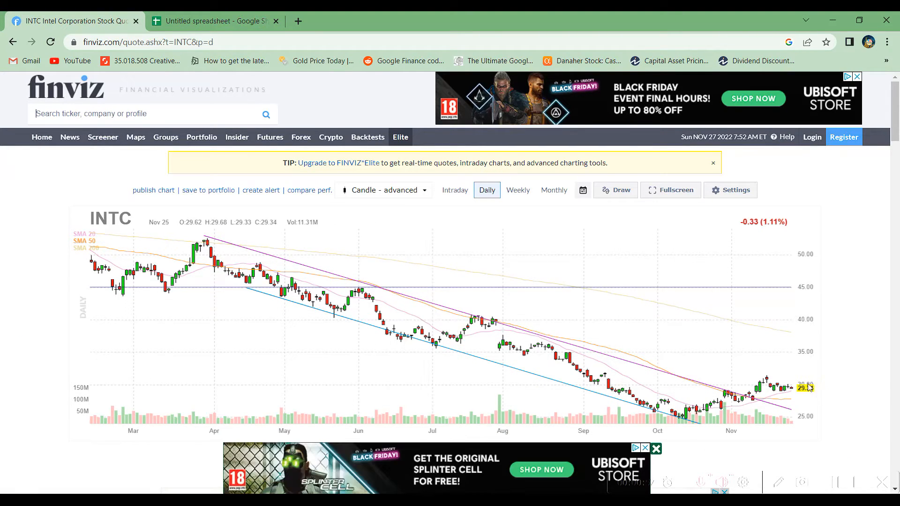
{"action": "left_click", "coordinate": [656, 449]}
{"action": "scroll", "coordinate": [677, 375], "scroll_direction": "down", "scroll_amount": 5}
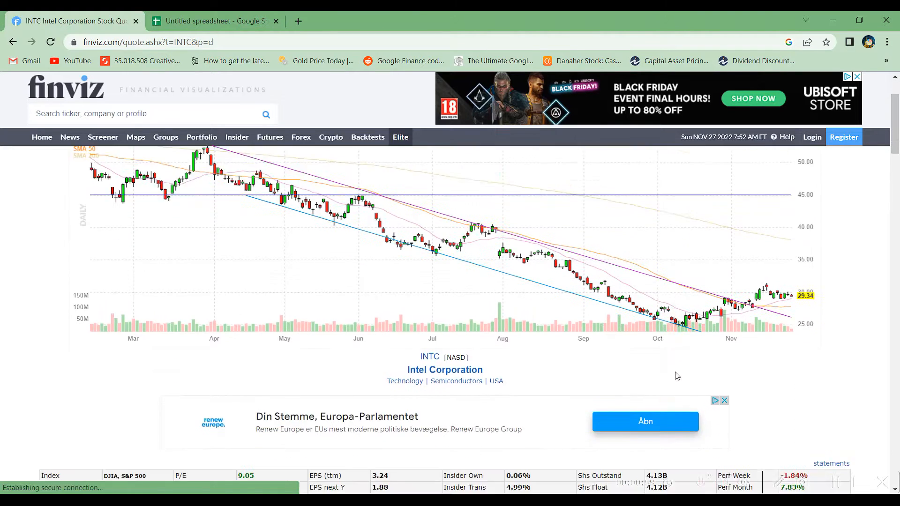
{"action": "scroll", "coordinate": [677, 375], "scroll_direction": "down", "scroll_amount": 1}
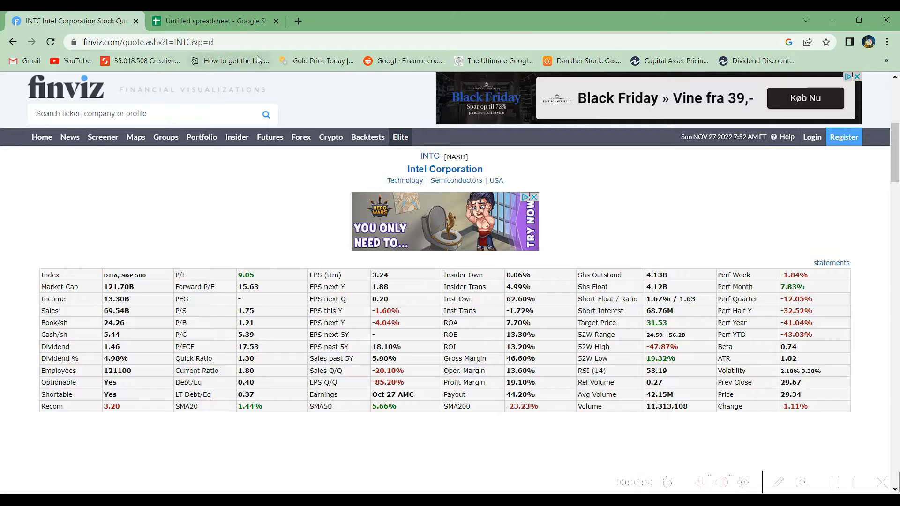
Switch to the Google Sheets spreadsheet and start an IMPORTHTML formula in cell B7 with an opening quotation mark
{"action": "left_click", "coordinate": [211, 21]}
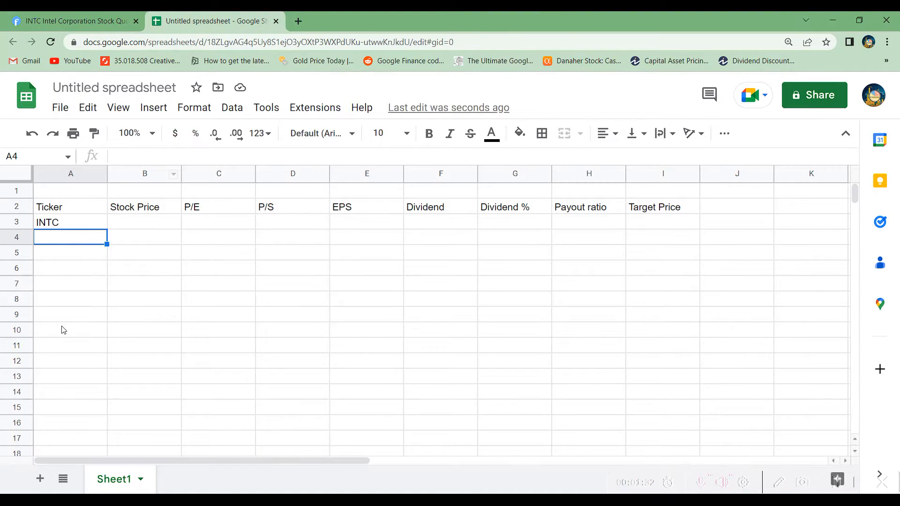
{"action": "left_click", "coordinate": [121, 288]}
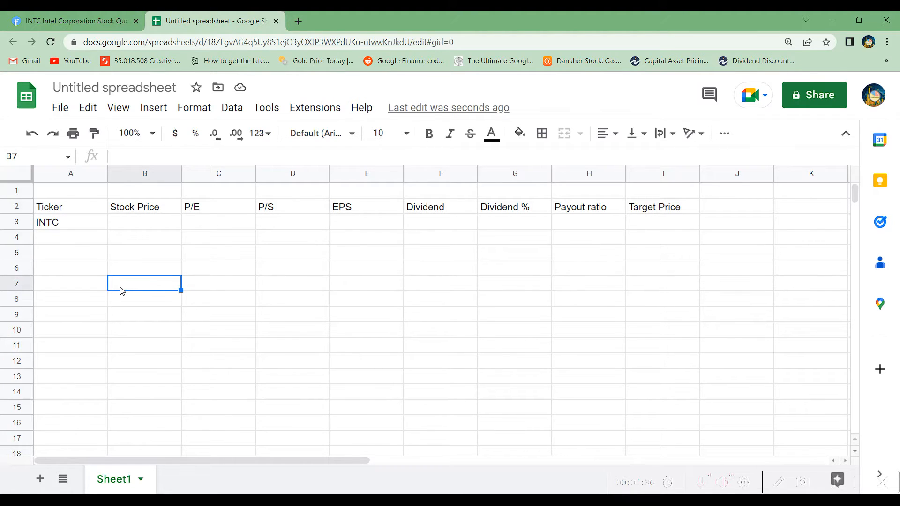
{"action": "type", "text": "=import"}
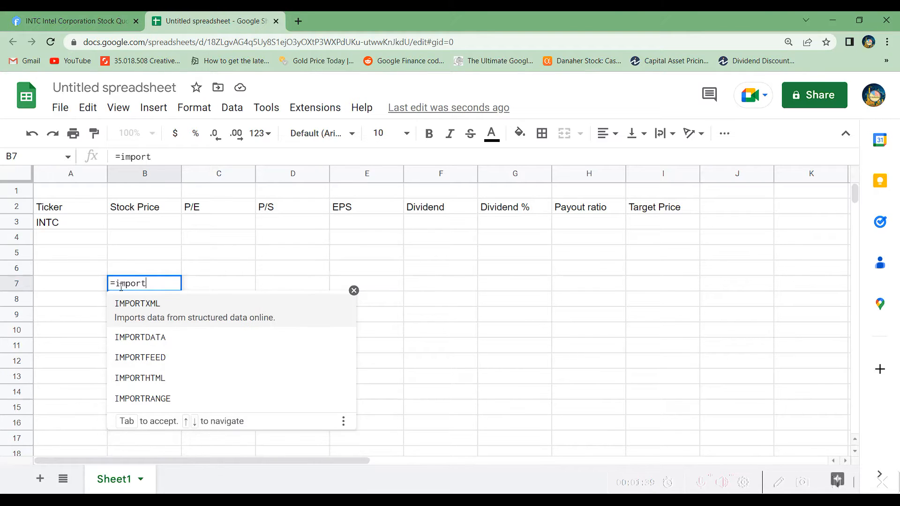
{"action": "left_click", "coordinate": [159, 378]}
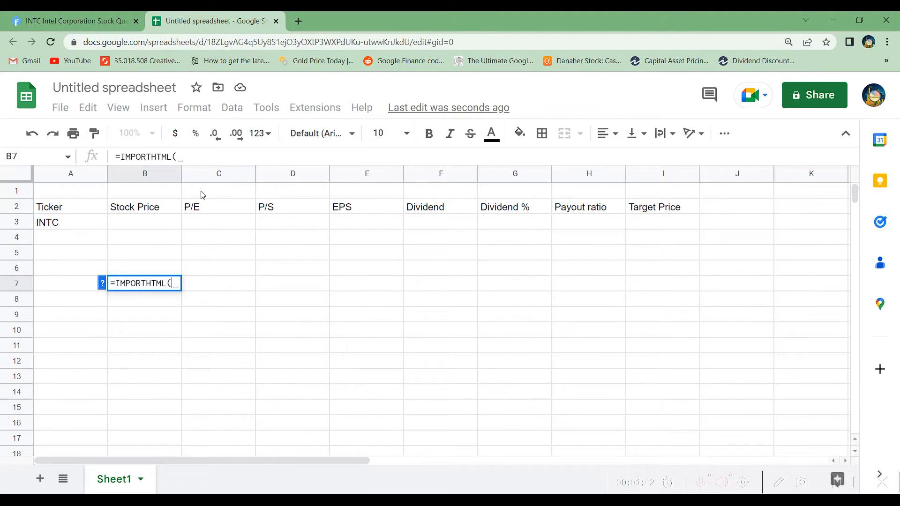
{"action": "type", "text": "\""}
Copy the Finviz quote page address up to "t=" and paste it as the URL in the B7 formula
{"action": "left_click", "coordinate": [92, 21]}
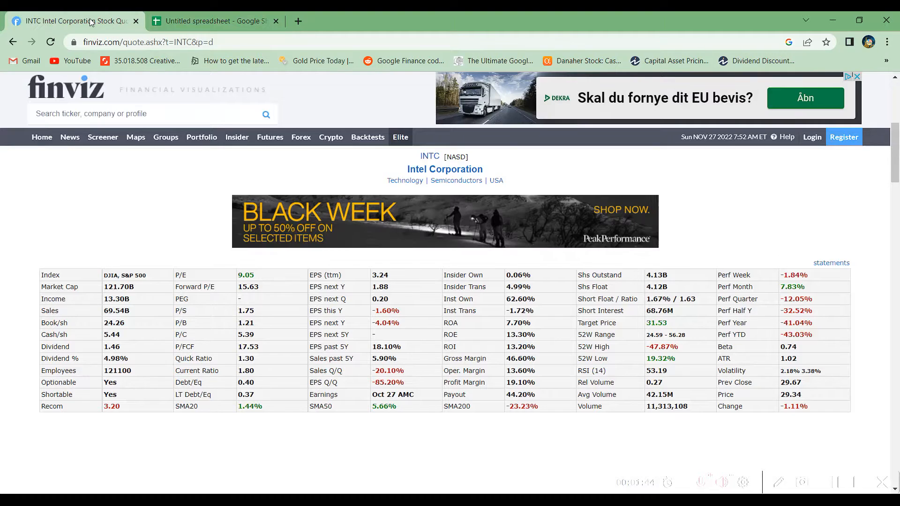
{"action": "left_click_drag", "start_coordinate": [176, 42], "coordinate": [47, 41]}
{"action": "key", "text": "ctrl+c"}
{"action": "left_click", "coordinate": [175, 20]}
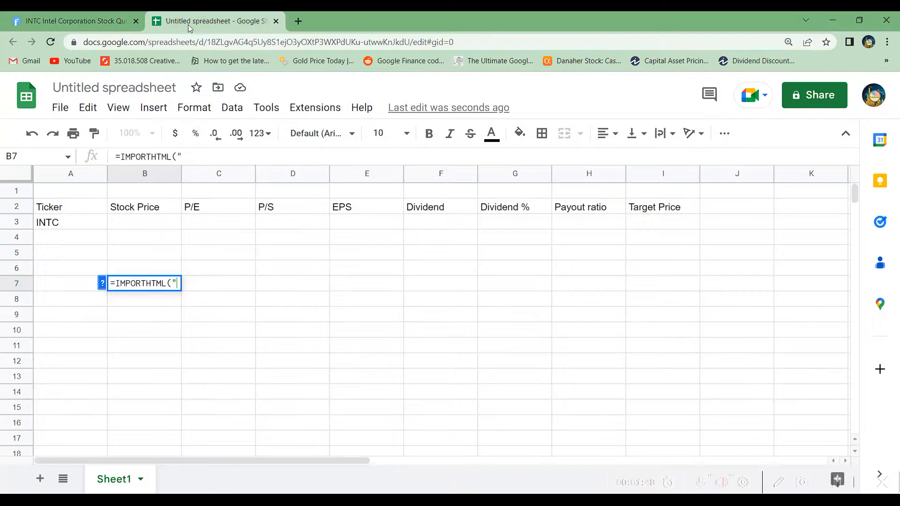
{"action": "key", "text": "ctrl+v"}
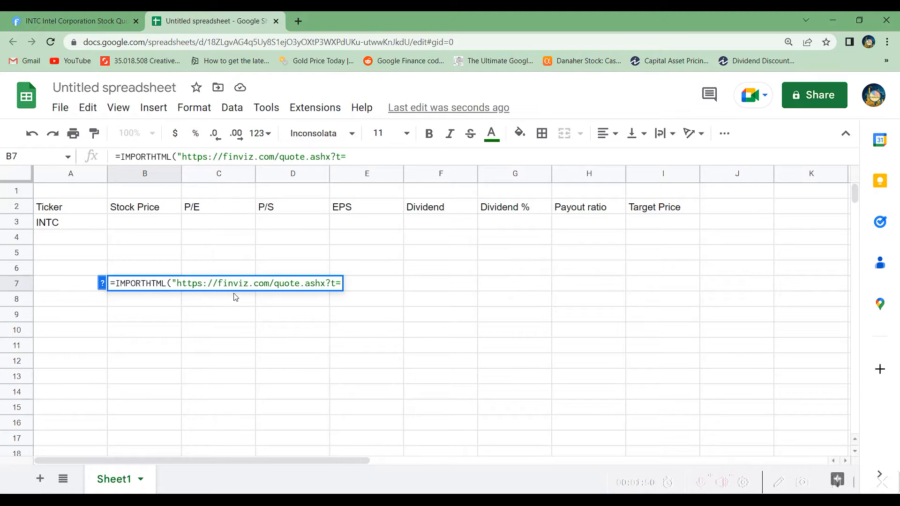
Complete the B7 formula by joining the URL with A3 and requesting "table" number 9
{"action": "type", "text": "\"&"}
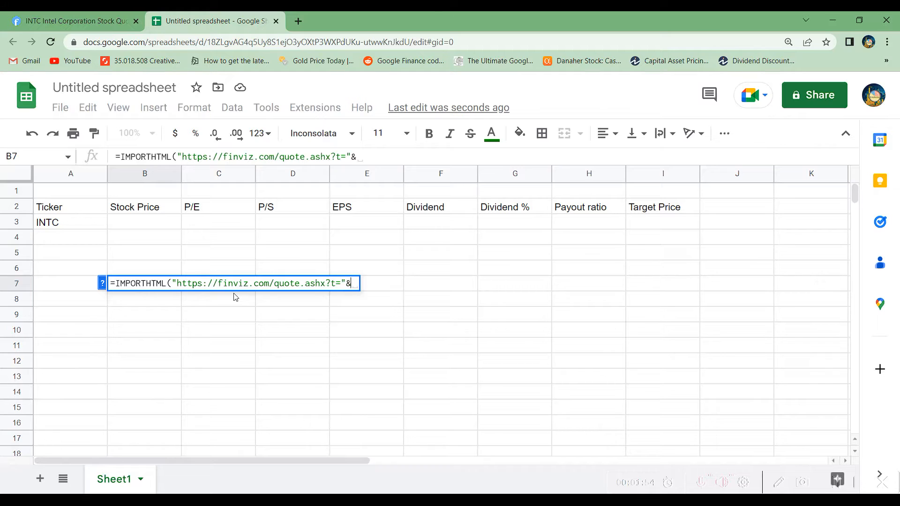
{"action": "type", "text": "A3"}
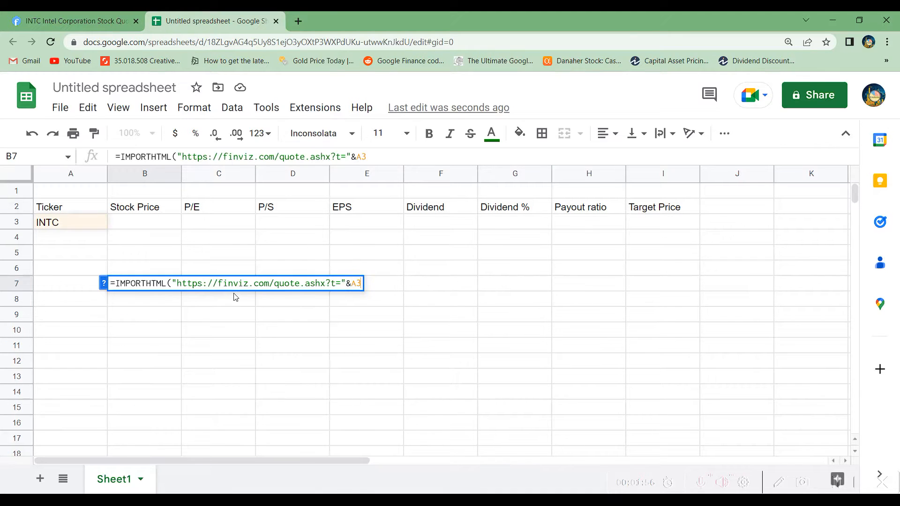
{"action": "type", "text": ","}
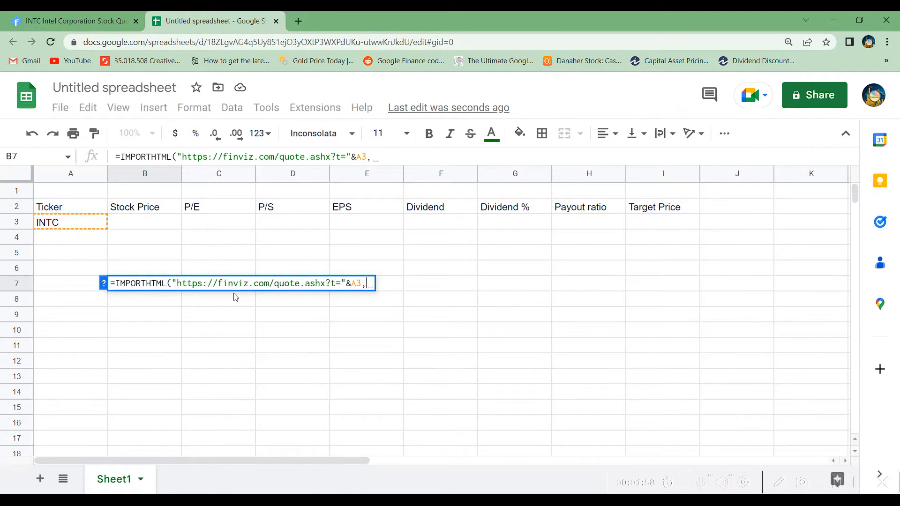
{"action": "type", "text": "\"tab"}
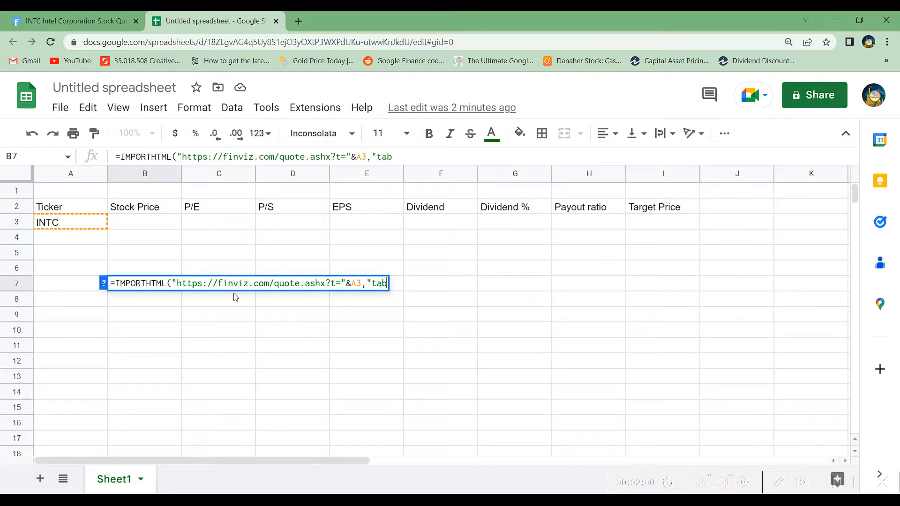
{"action": "type", "text": "le\",9)"}
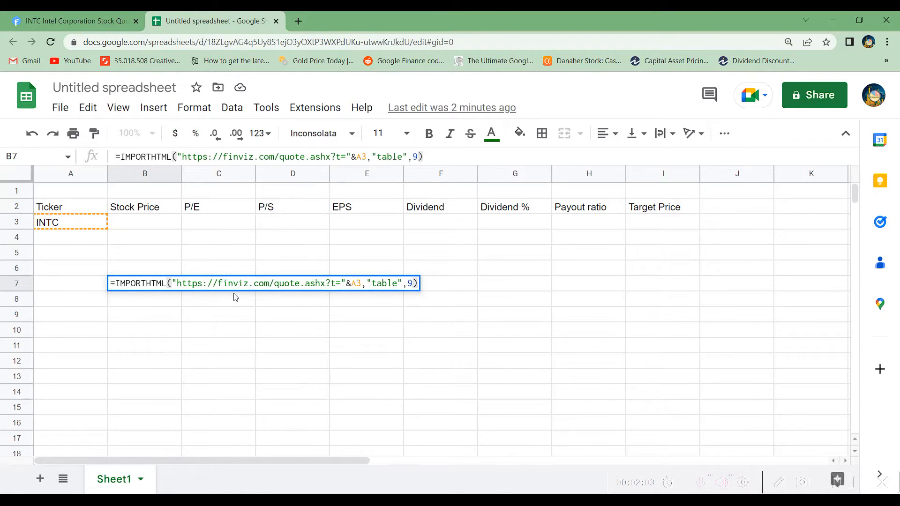
{"action": "key", "text": "Return"}
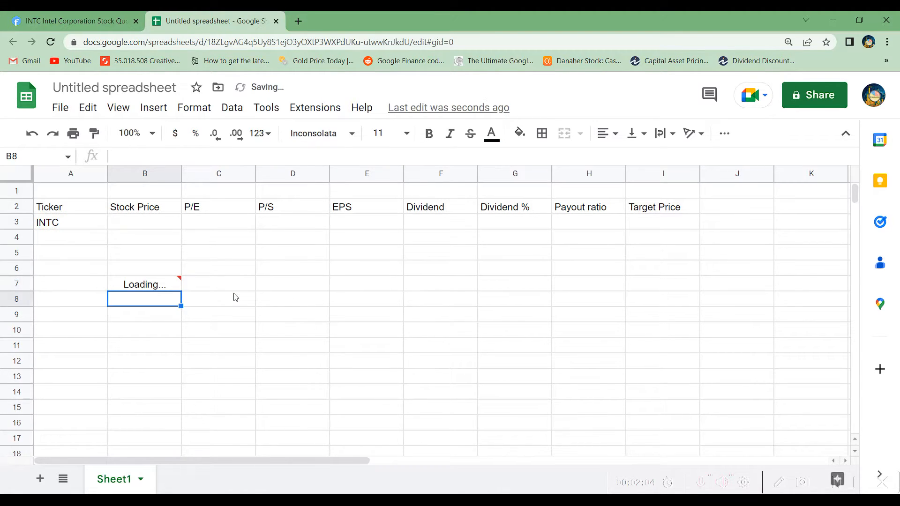
Set the sheet zoom to 80% to fit all columns of the imported table
{"action": "scroll", "coordinate": [197, 293], "scroll_direction": "down", "scroll_amount": 1}
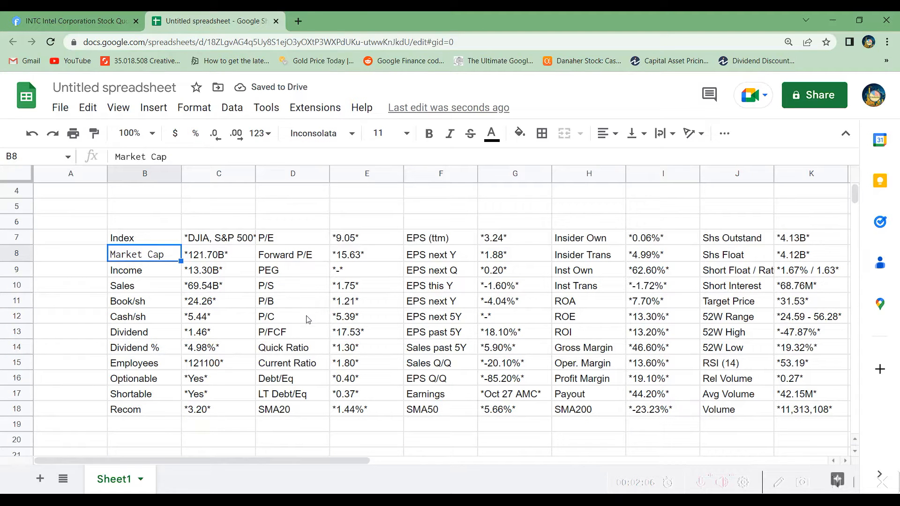
{"action": "left_click_drag", "start_coordinate": [349, 461], "coordinate": [381, 469]}
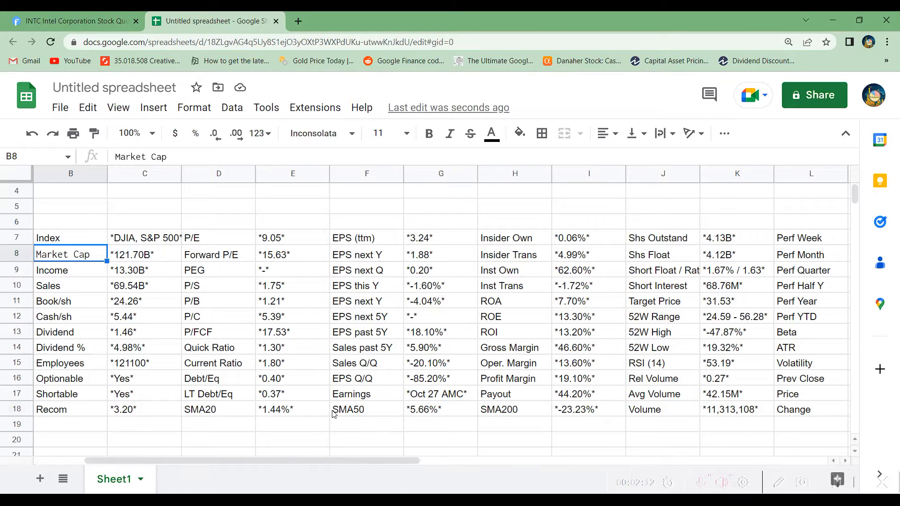
{"action": "scroll", "coordinate": [333, 413], "scroll_direction": "up", "scroll_amount": 1}
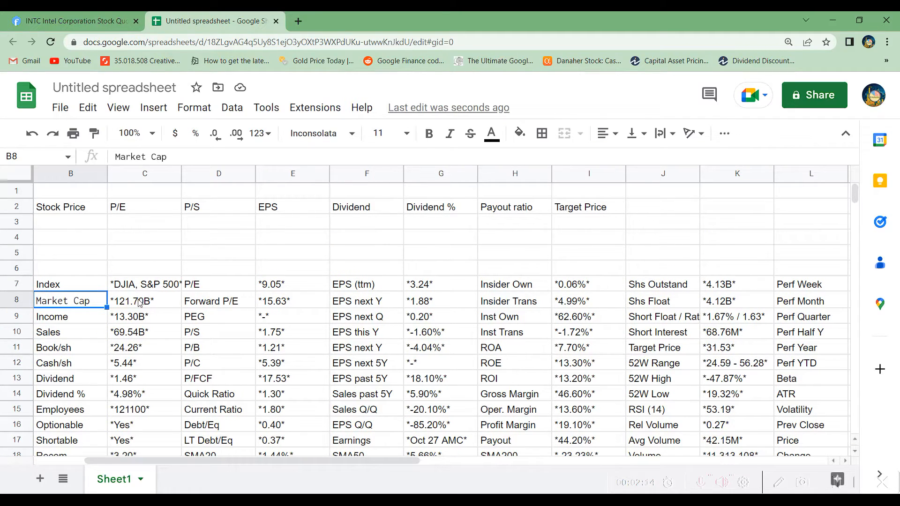
{"action": "left_click_drag", "start_coordinate": [339, 461], "coordinate": [288, 461]}
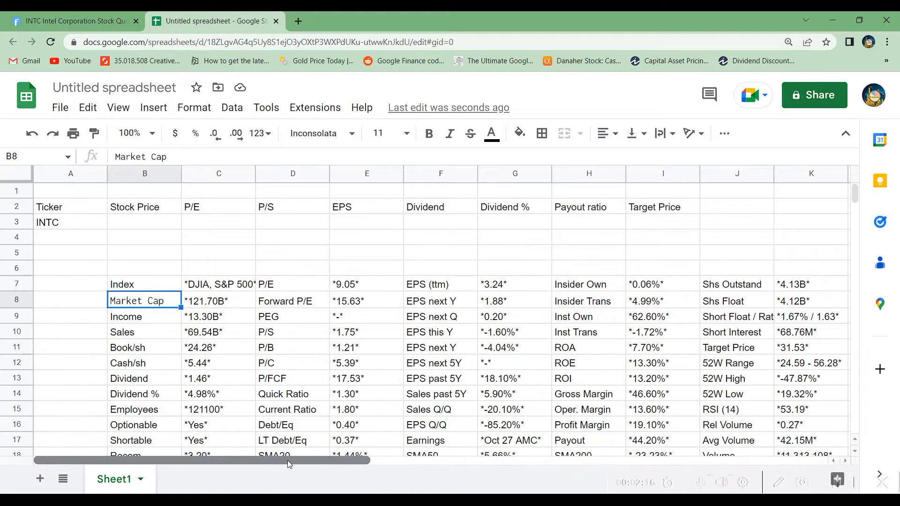
{"action": "left_click", "coordinate": [136, 225]}
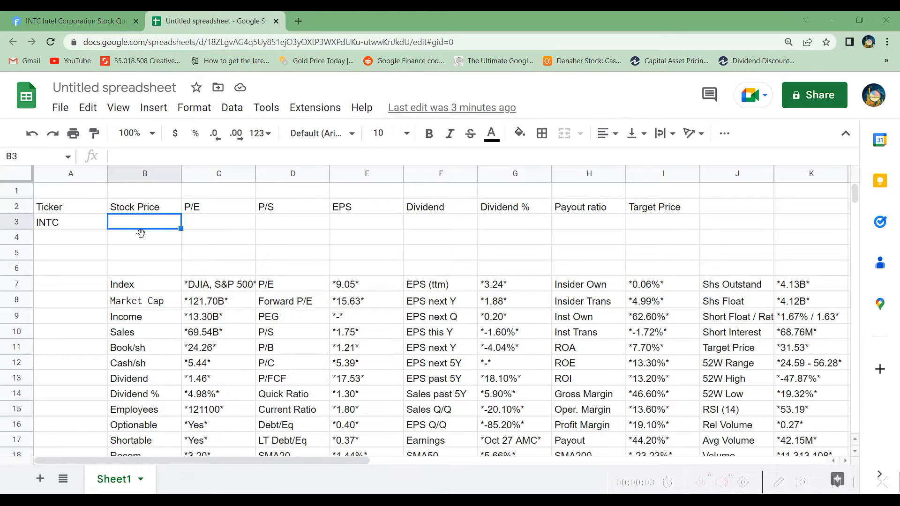
{"action": "left_click", "coordinate": [149, 135]}
{"action": "type", "text": "80"}
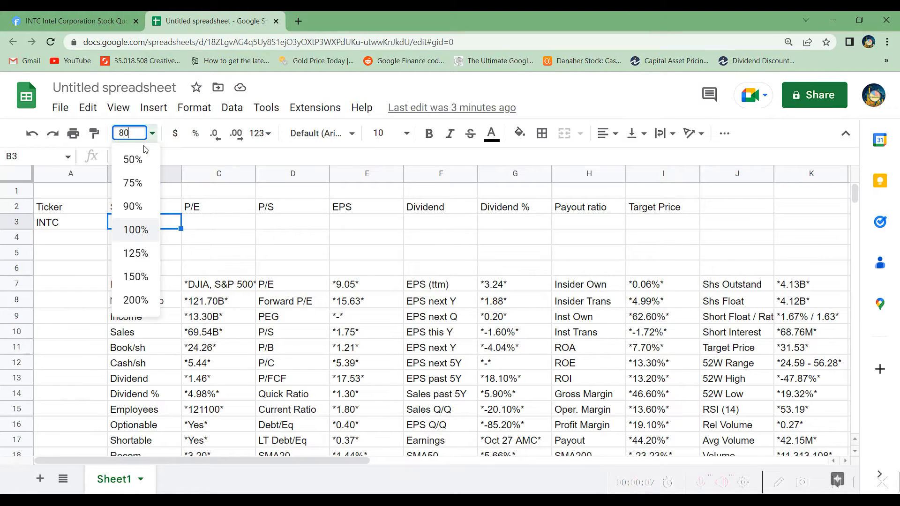
{"action": "key", "text": "Return"}
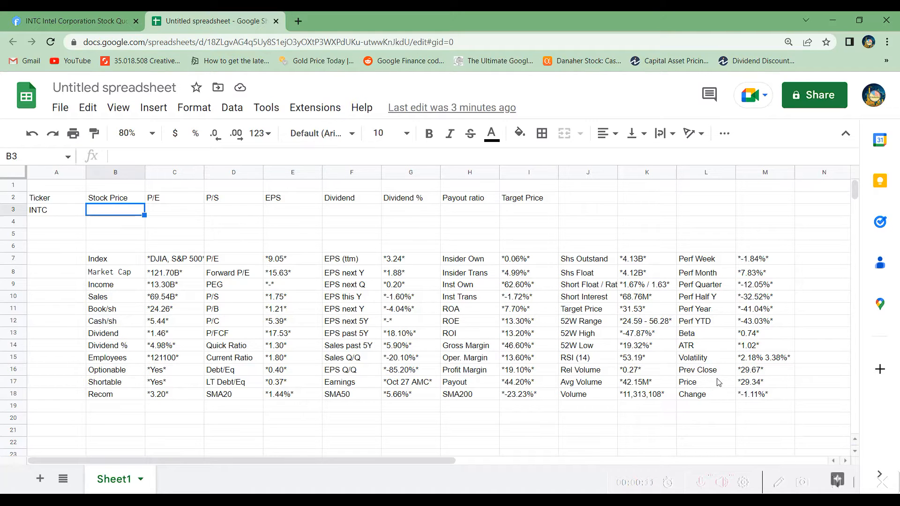
Check the imported Price cell and start a formula in B3 that nests IMPORTHTML inside INDEX, with an opening quotation mark
{"action": "left_click", "coordinate": [755, 386]}
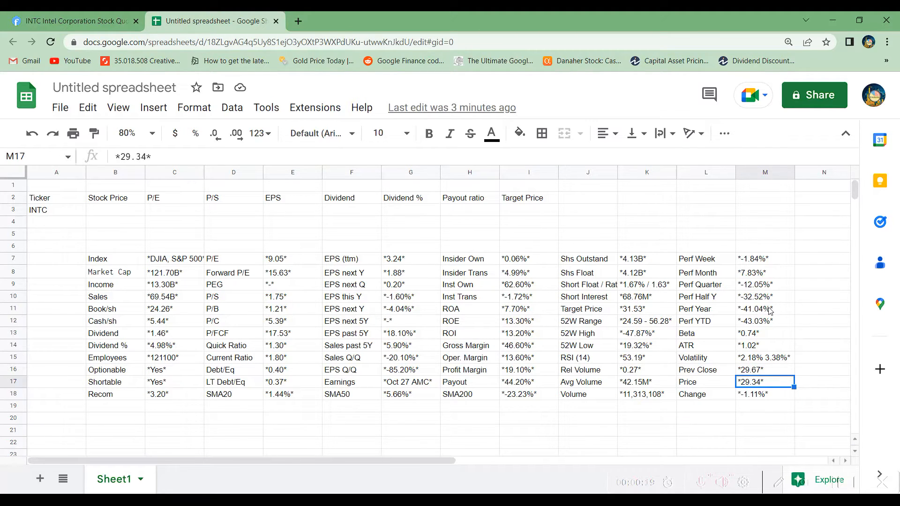
{"action": "left_click", "coordinate": [115, 212]}
{"action": "type", "text": "=index"}
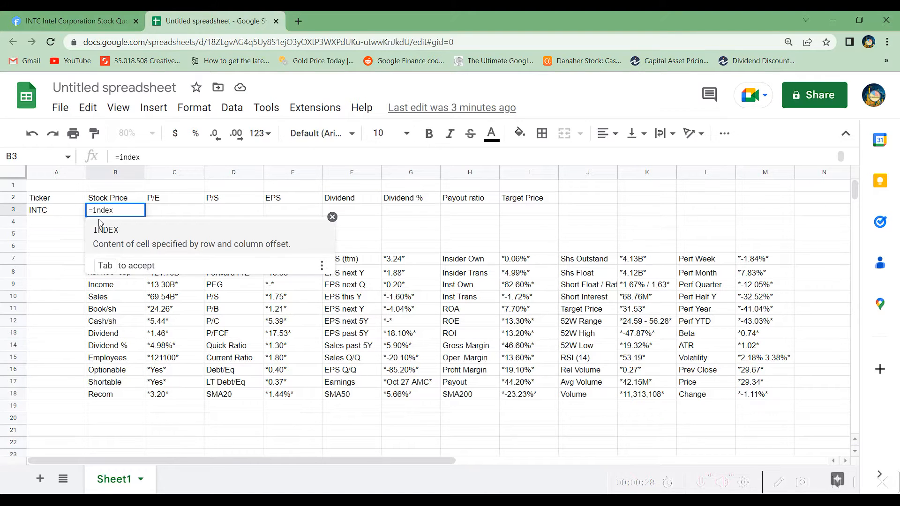
{"action": "key", "text": "Tab"}
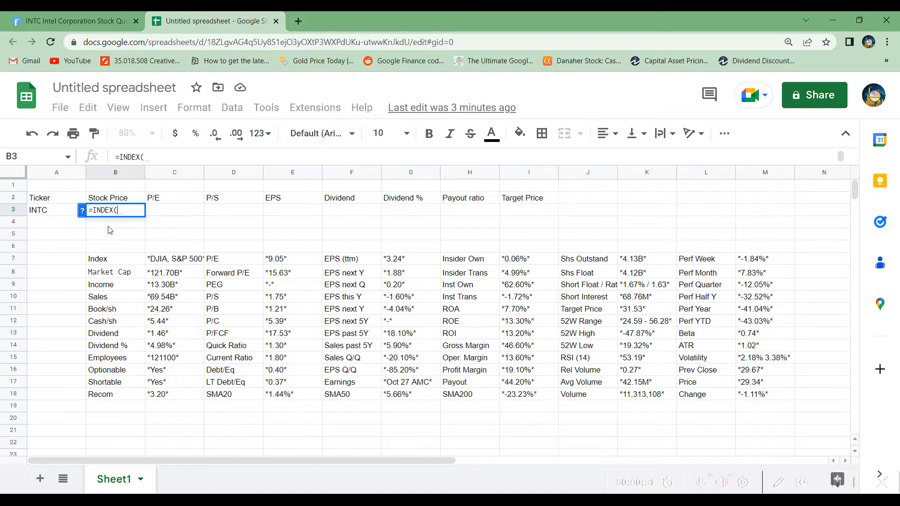
{"action": "type", "text": "Import"}
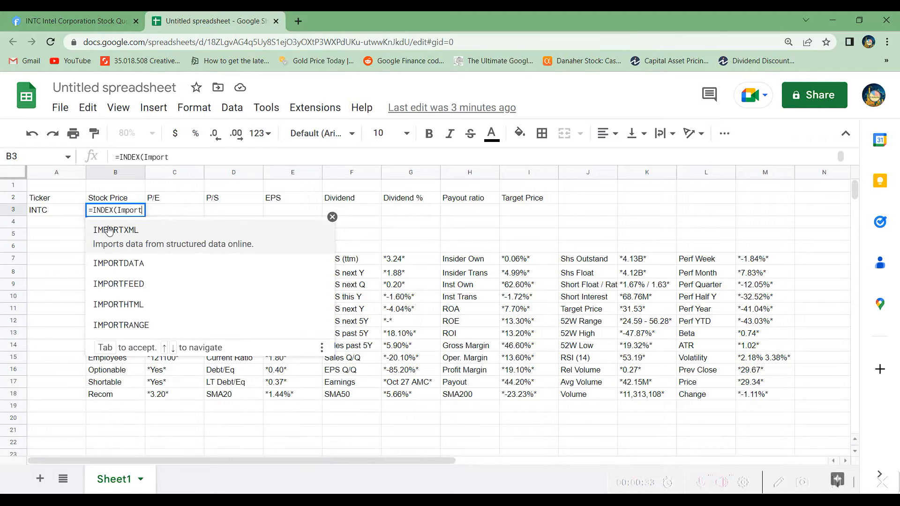
{"action": "left_click", "coordinate": [148, 296]}
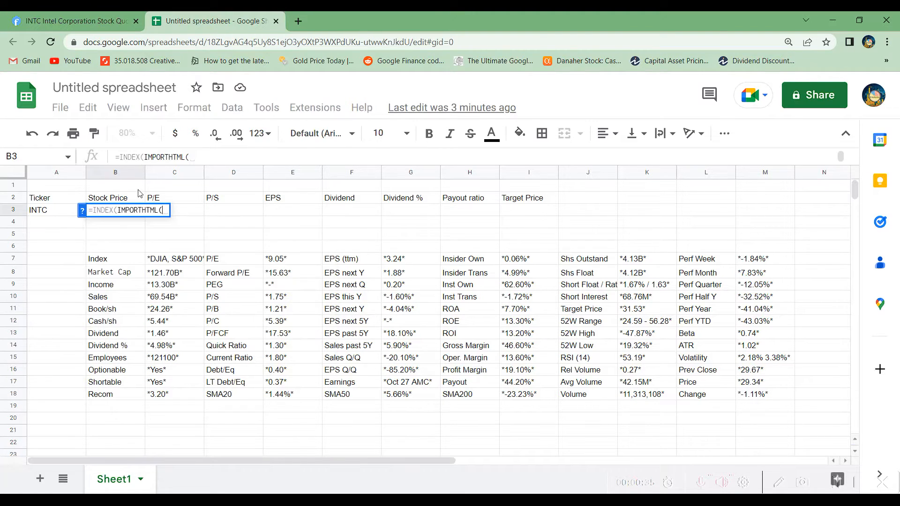
{"action": "type", "text": "\""}
{"action": "left_click", "coordinate": [116, 22]}
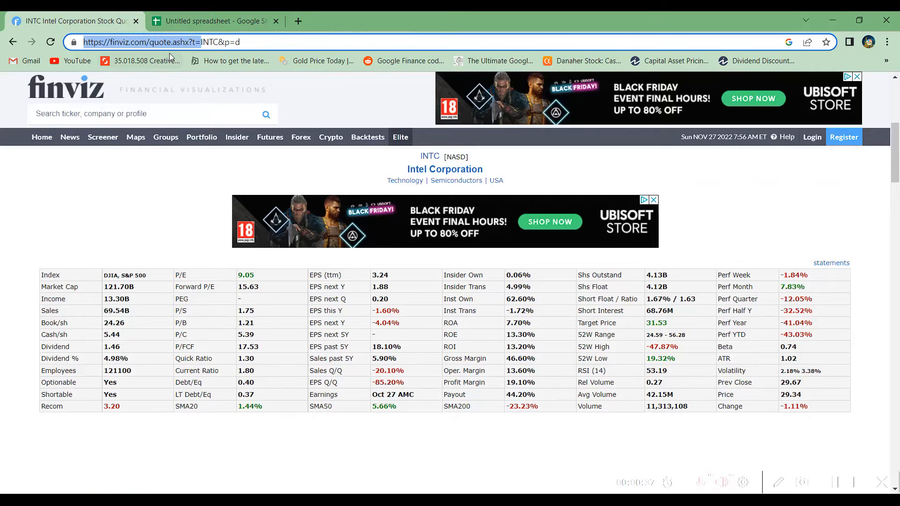
{"action": "key", "text": "ctrl+c"}
{"action": "left_click", "coordinate": [185, 21]}
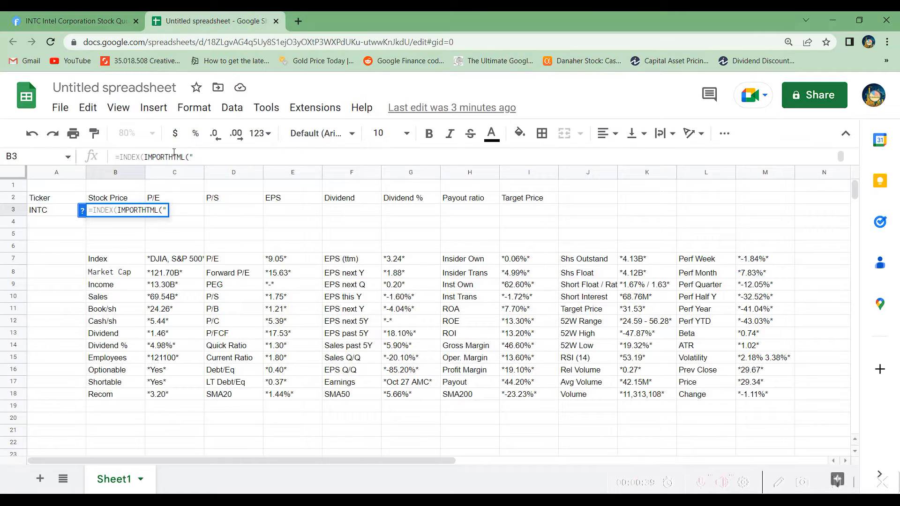
{"action": "key", "text": "ctrl+v"}
{"action": "type", "text": "\""}
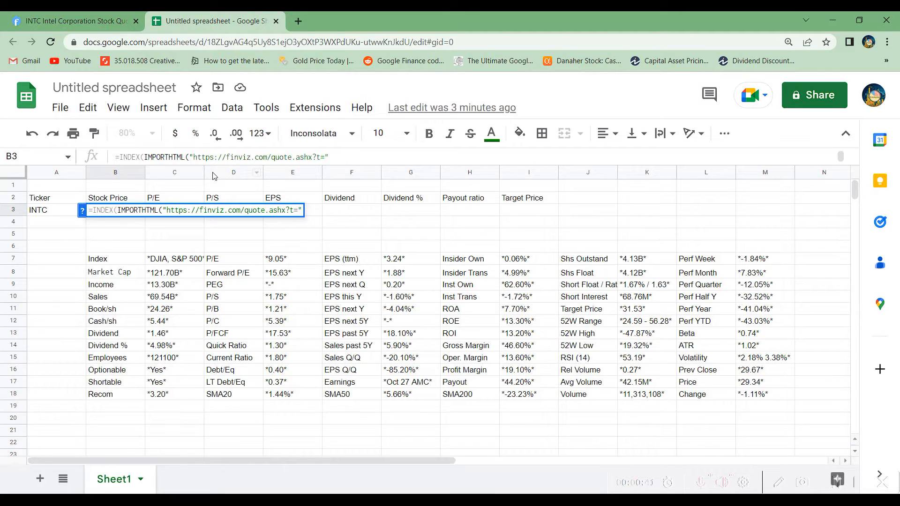
Complete the B3 formula by joining the URL with A3, requesting "table" number 9, and indexing row 11, column 12
{"action": "type", "text": "&A"}
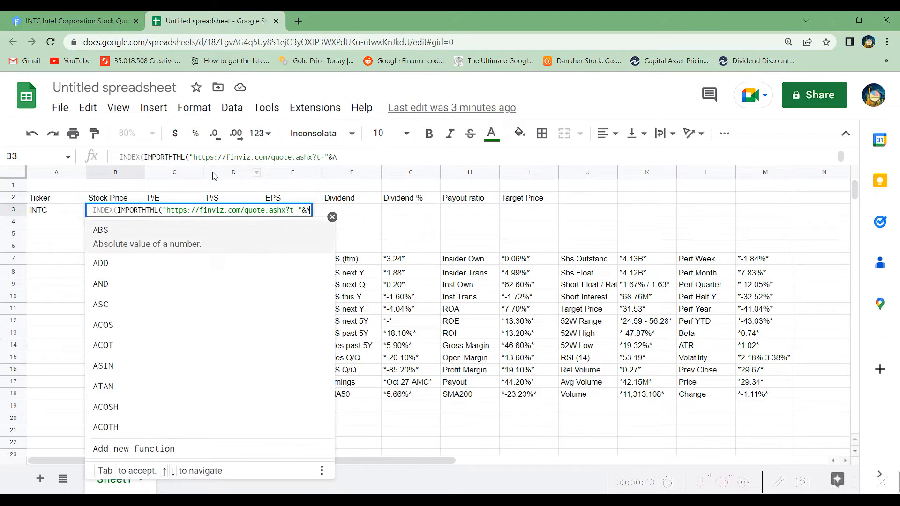
{"action": "type", "text": "3,"}
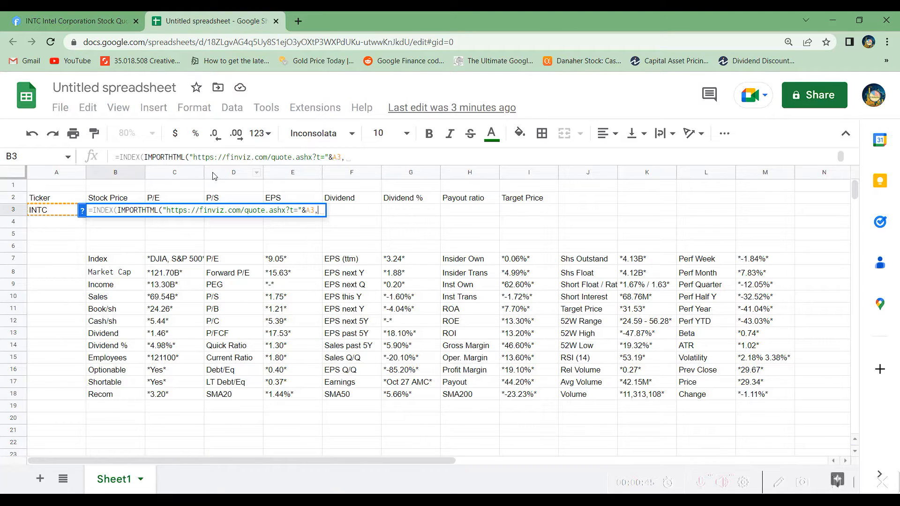
{"action": "type", "text": "\"table"}
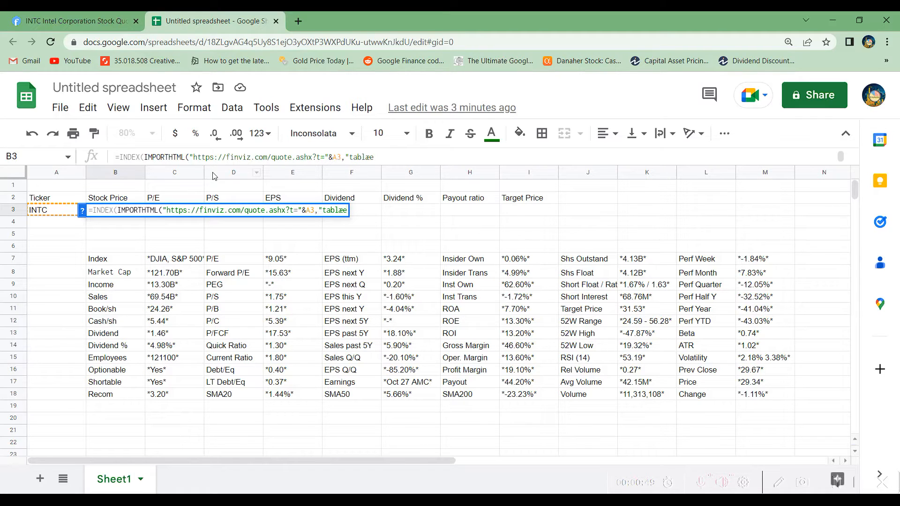
{"action": "key", "text": "BackSpace"}
{"action": "type", "text": "e\",9)"}
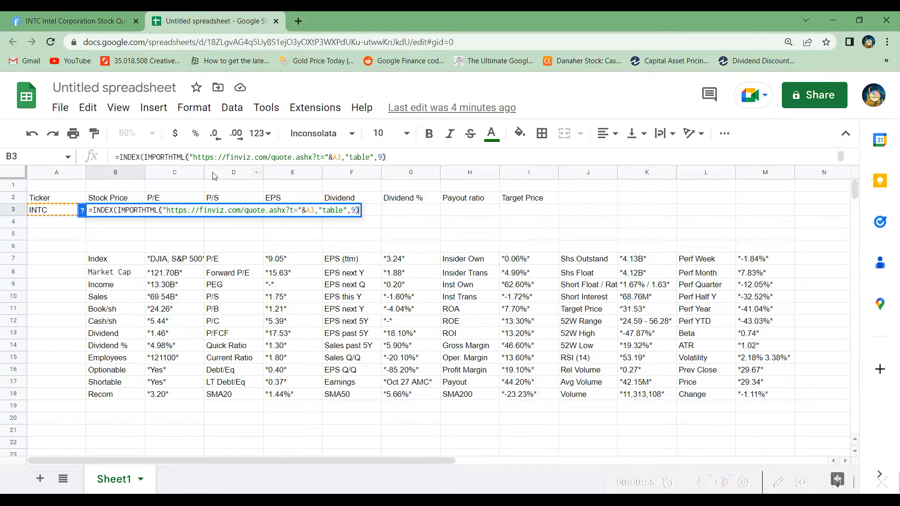
{"action": "type", "text": ",11,"}
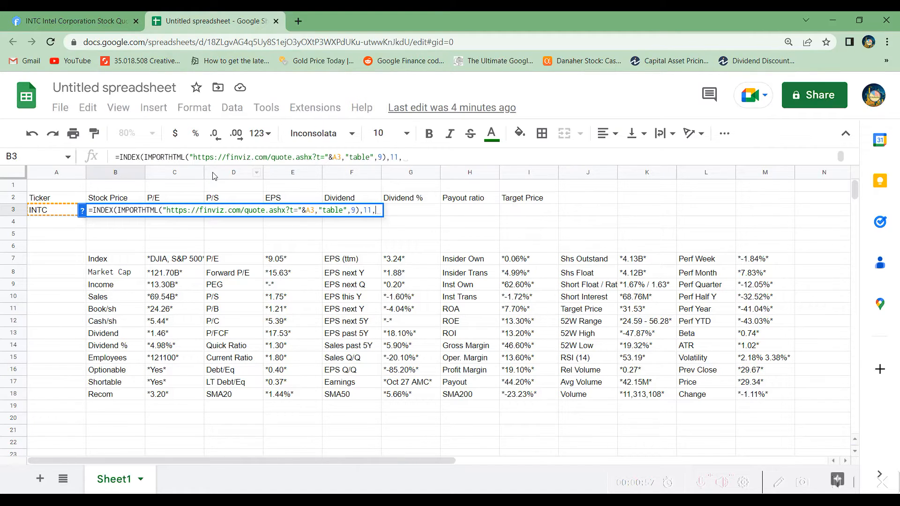
{"action": "type", "text": "12)"}
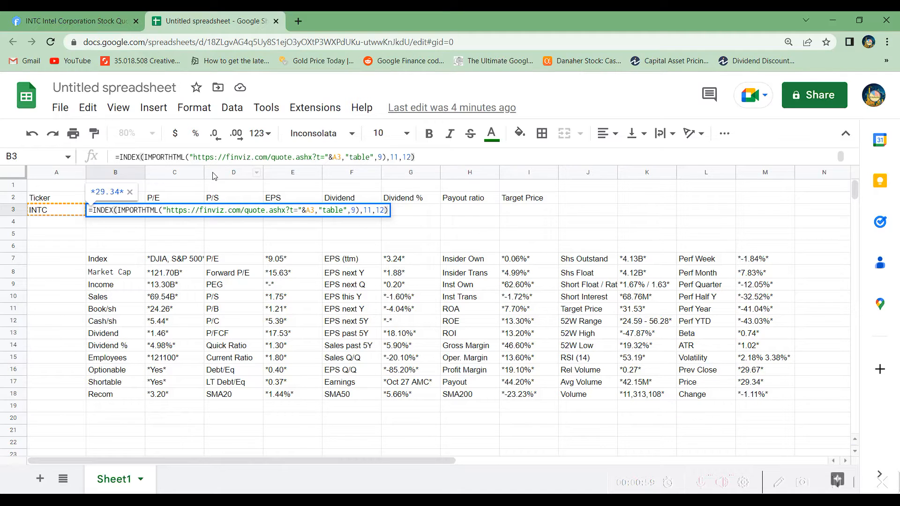
{"action": "key", "text": "Return"}
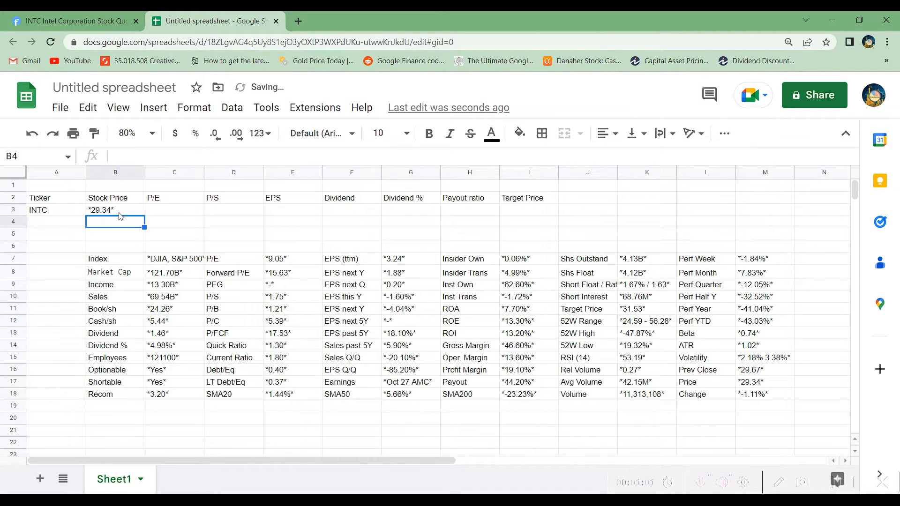
Wrap the B3 formula in SUBSTITUTE so that every "*" is replaced with an empty string ""
{"action": "left_click", "coordinate": [119, 213]}
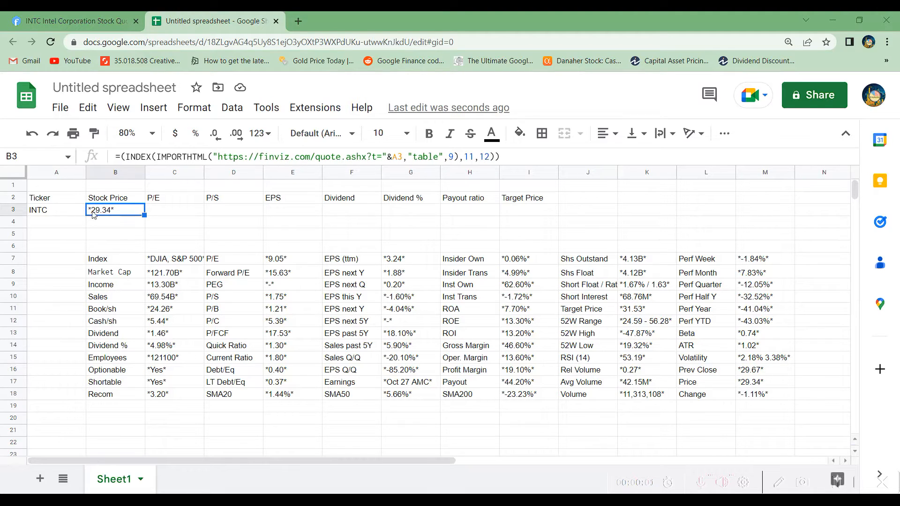
{"action": "left_click", "coordinate": [122, 156]}
{"action": "type", "text": "subst"}
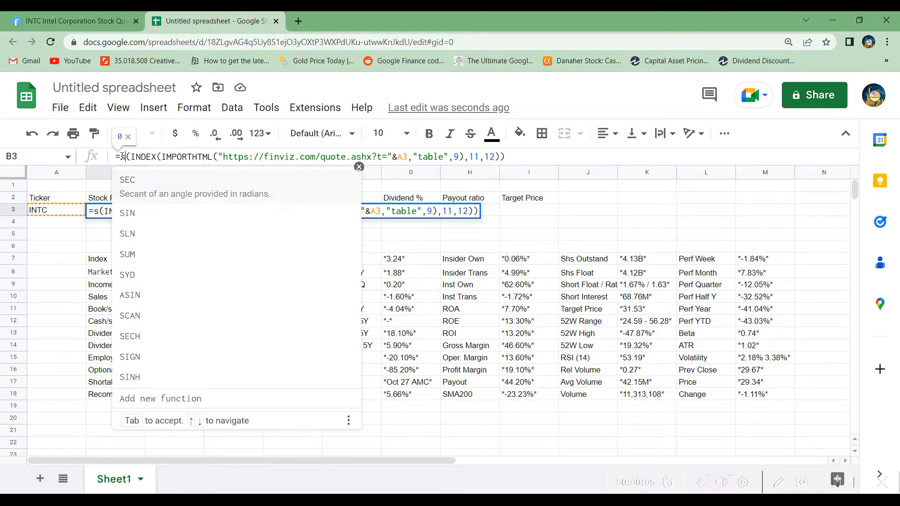
{"action": "type", "text": "itute"}
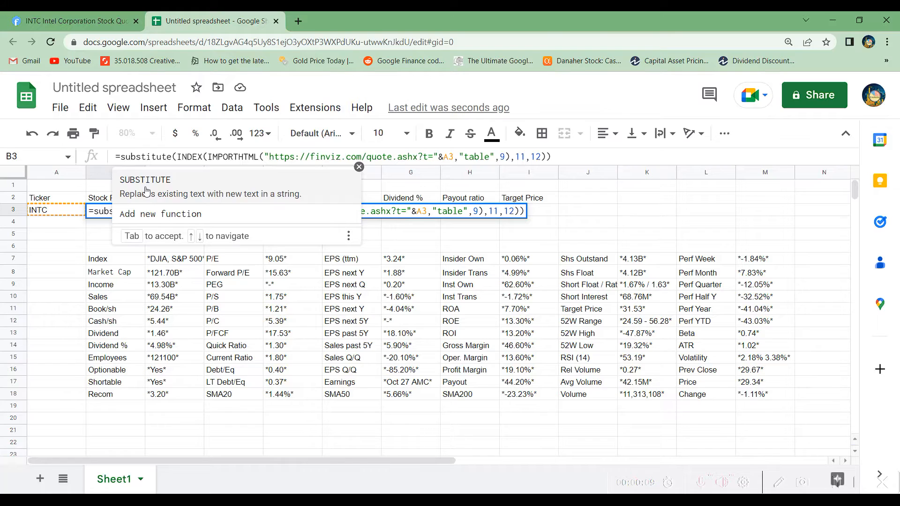
{"action": "key", "text": "Tab"}
{"action": "left_click", "coordinate": [562, 156]}
{"action": "key", "text": "BackSpace"}
{"action": "type", "text": ","}
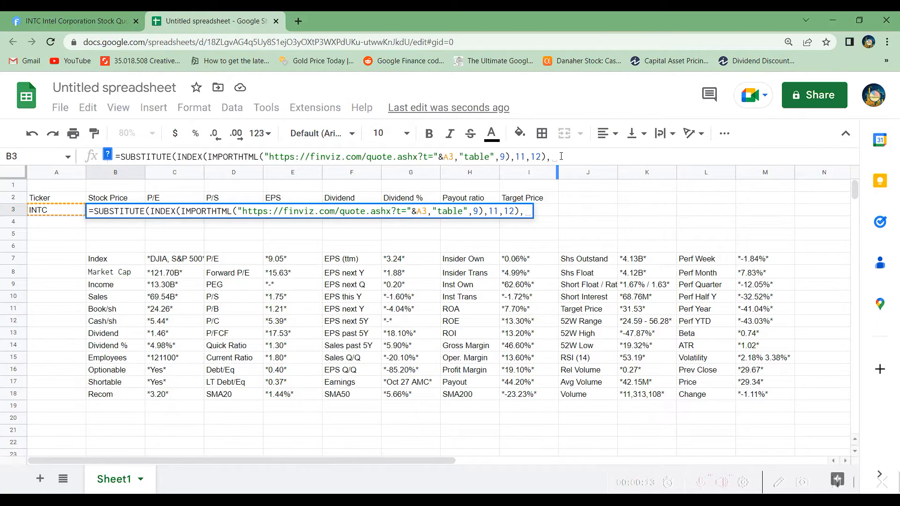
{"action": "type", "text": "\"*"}
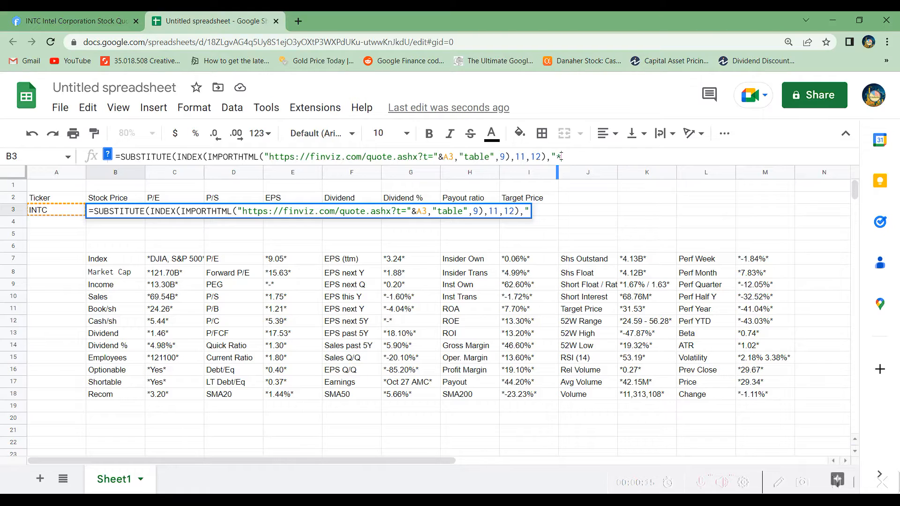
{"action": "type", "text": "\""}
{"action": "type", "text": "\"\")"}
{"action": "key", "text": "Return"}
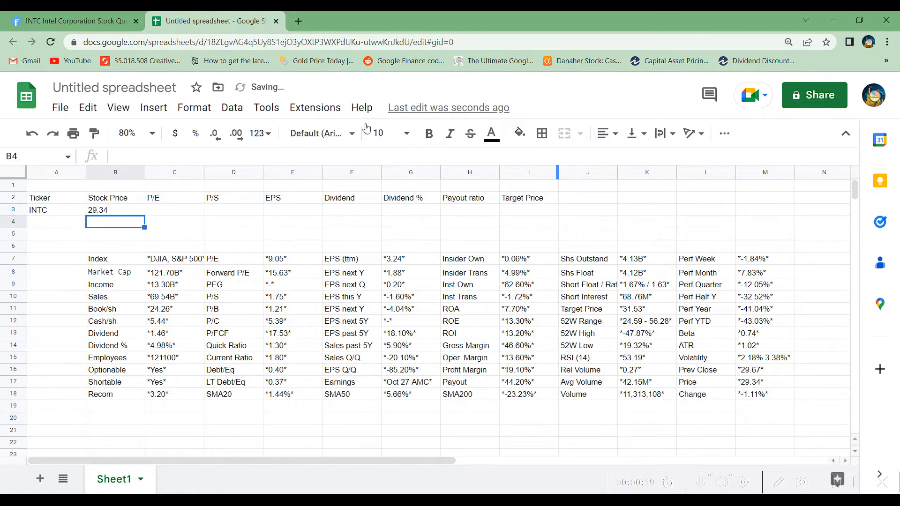
Copy the Stock Price formula into C3 for P/E, with ticker reference A3 and INDEX row 1, column 4
{"action": "left_click", "coordinate": [105, 212]}
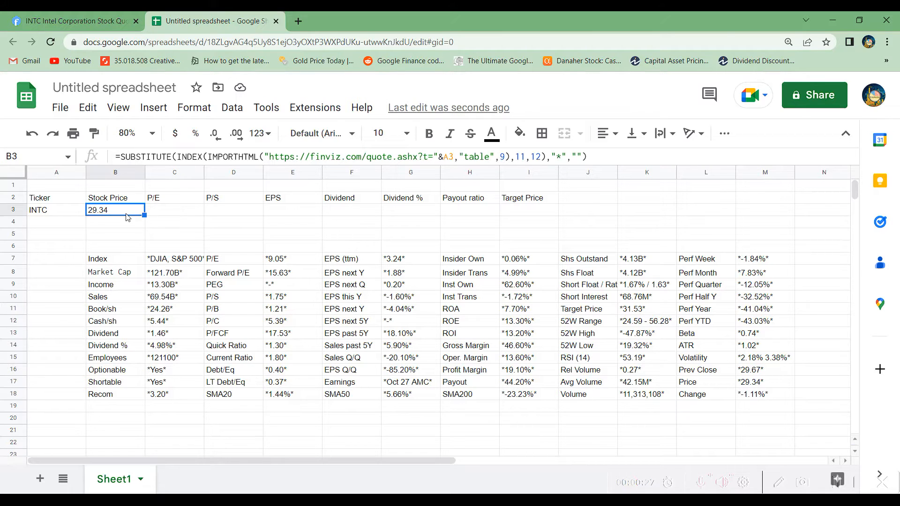
{"action": "left_click", "coordinate": [187, 209]}
{"action": "type", "text": "=SUBSTITUTE(INDEX(IMPORTHTML(\"https://finviz.com/quote.ashx?t=\"&B3,\"table\",9),11,12),\"*\",\"\")"}
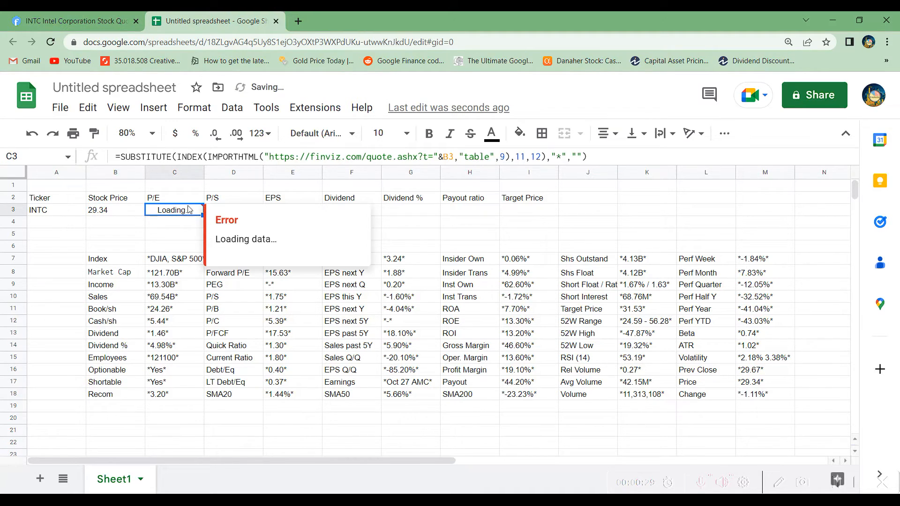
{"action": "left_click", "coordinate": [448, 156]}
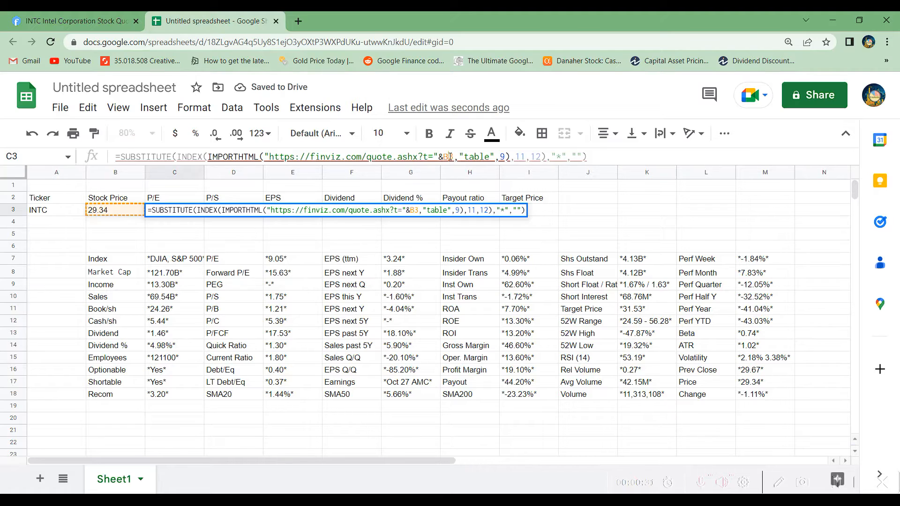
{"action": "key", "text": "BackSpace"}
{"action": "type", "text": "A"}
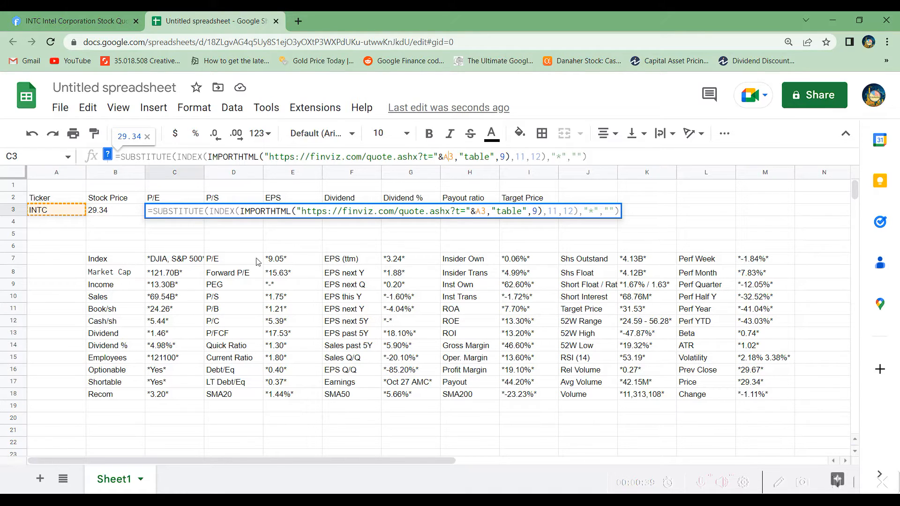
{"action": "left_click", "coordinate": [557, 214]}
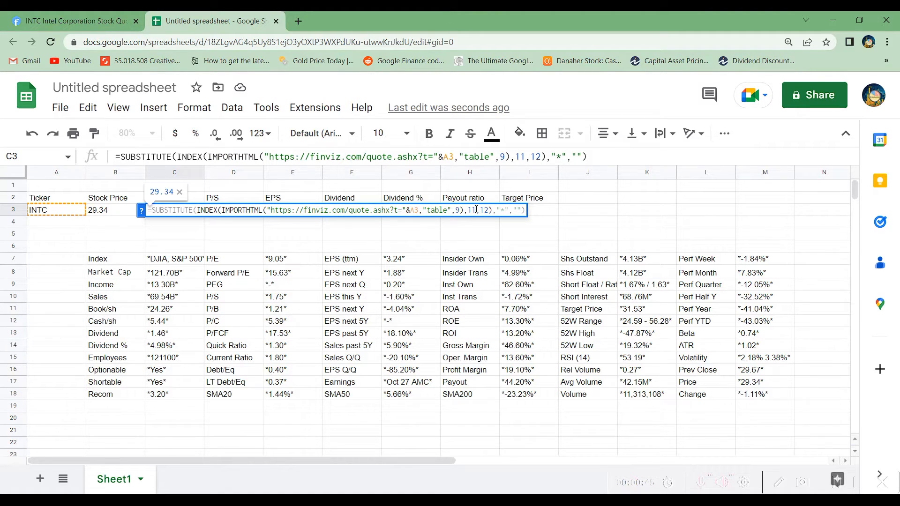
{"action": "key", "text": "BackSpace"}
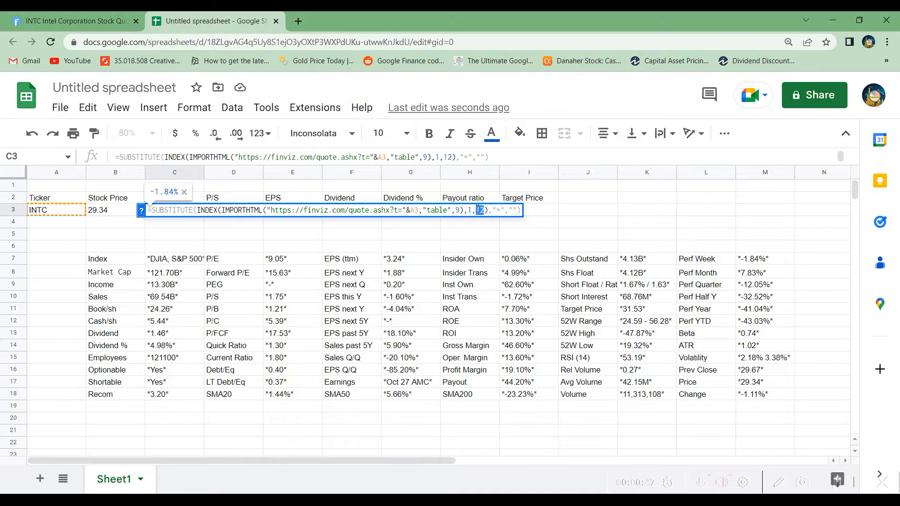
{"action": "key", "text": "Return"}
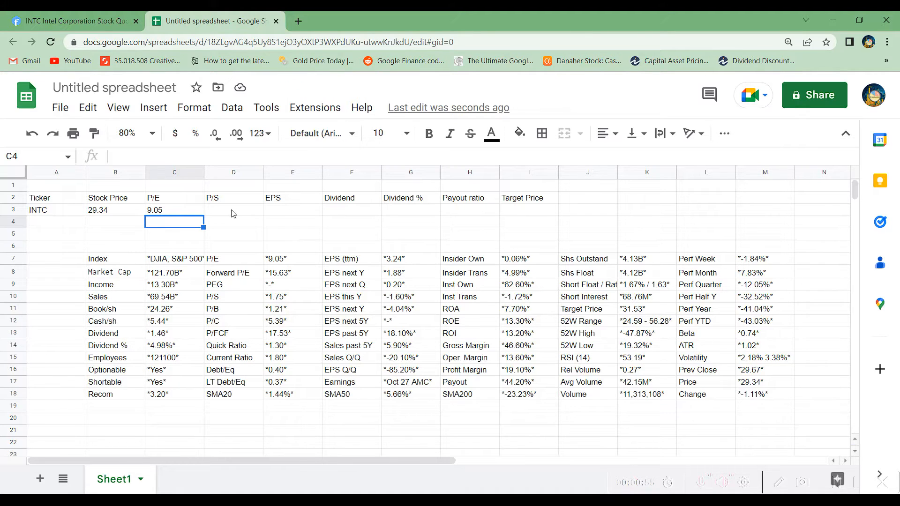
Copy the P/E formula into D3 for P/S, with ticker reference A3 and INDEX row 4
{"action": "left_click", "coordinate": [164, 212]}
{"action": "key", "text": "ctrl+c"}
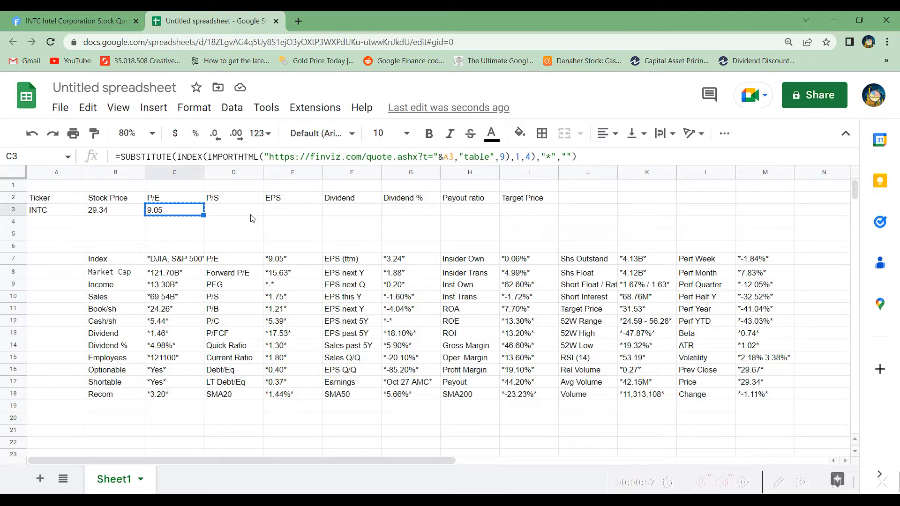
{"action": "left_click", "coordinate": [249, 212]}
{"action": "key", "text": "ctrl+v"}
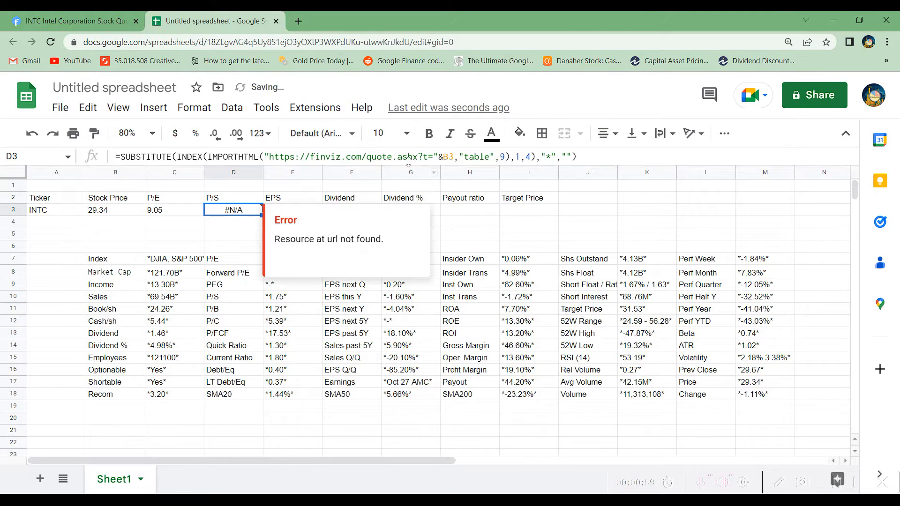
{"action": "left_click", "coordinate": [445, 156]}
{"action": "type", "text": "A"}
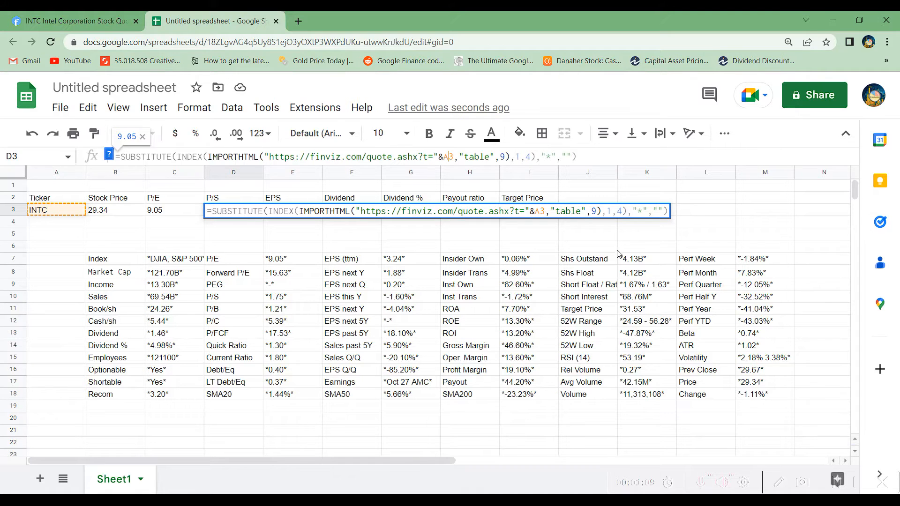
{"action": "left_click", "coordinate": [609, 212]}
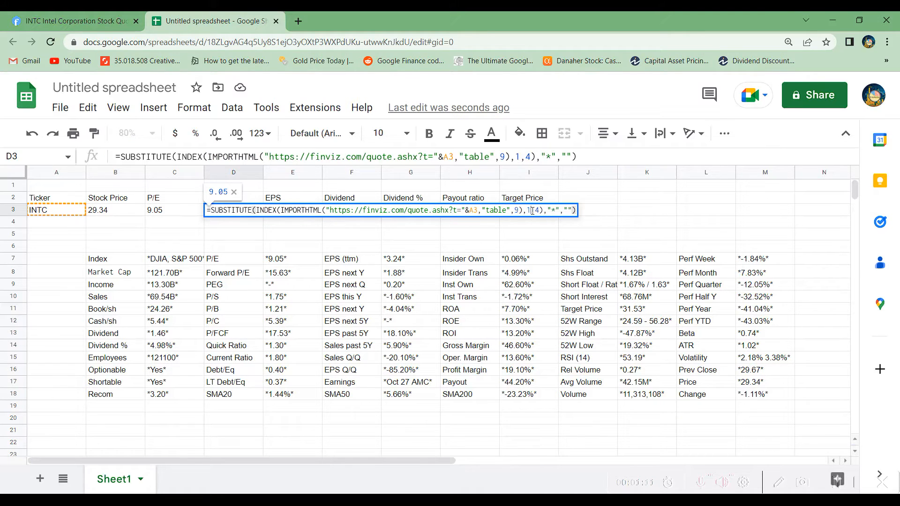
{"action": "type", "text": "4"}
{"action": "key", "text": "Return"}
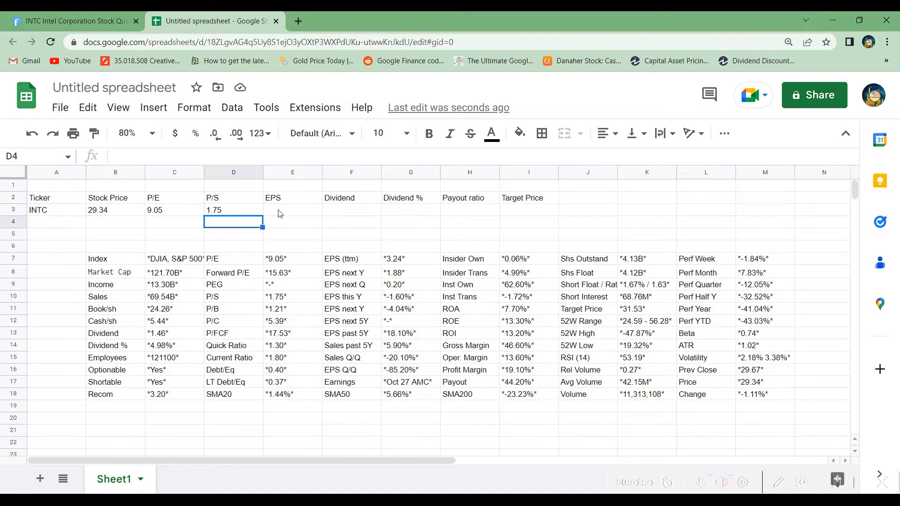
Locate EPS (ttm) in the imported table and copy the P/S formula into E3, with ticker reference A3 and INDEX row 1, column 6
{"action": "left_click", "coordinate": [408, 260]}
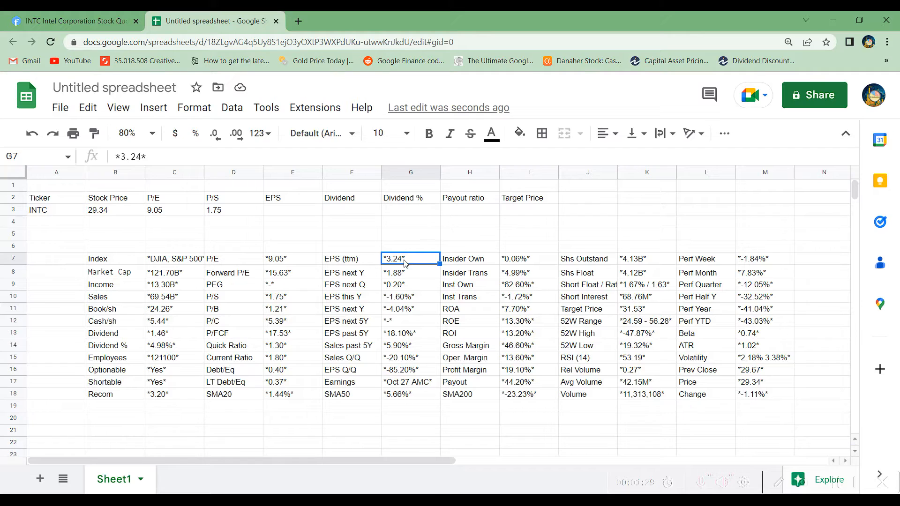
{"action": "left_click", "coordinate": [236, 214]}
{"action": "key", "text": "ctrl+c"}
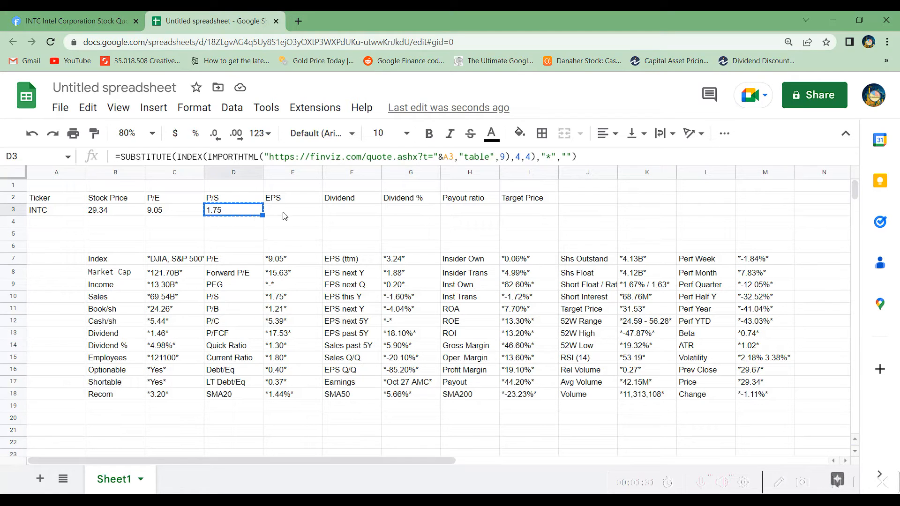
{"action": "left_click", "coordinate": [284, 216]}
{"action": "key", "text": "ctrl+v"}
{"action": "left_click", "coordinate": [445, 157]}
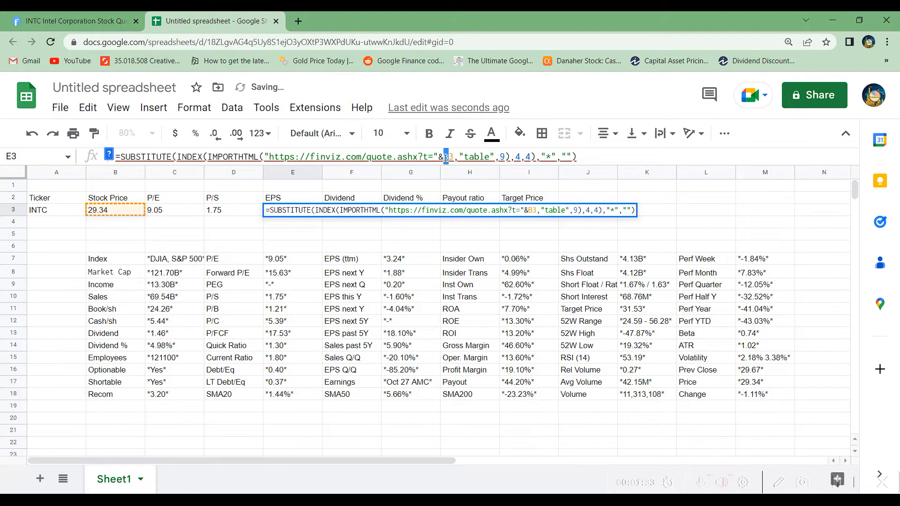
{"action": "type", "text": "A"}
{"action": "double_click", "coordinate": [519, 157]}
{"action": "type", "text": "1"}
{"action": "double_click", "coordinate": [528, 156]}
{"action": "type", "text": "6"}
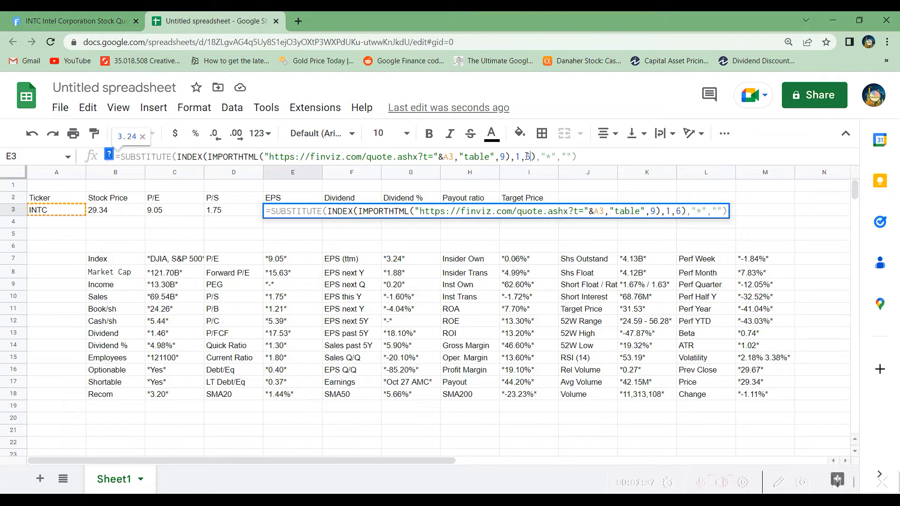
{"action": "key", "text": "Return"}
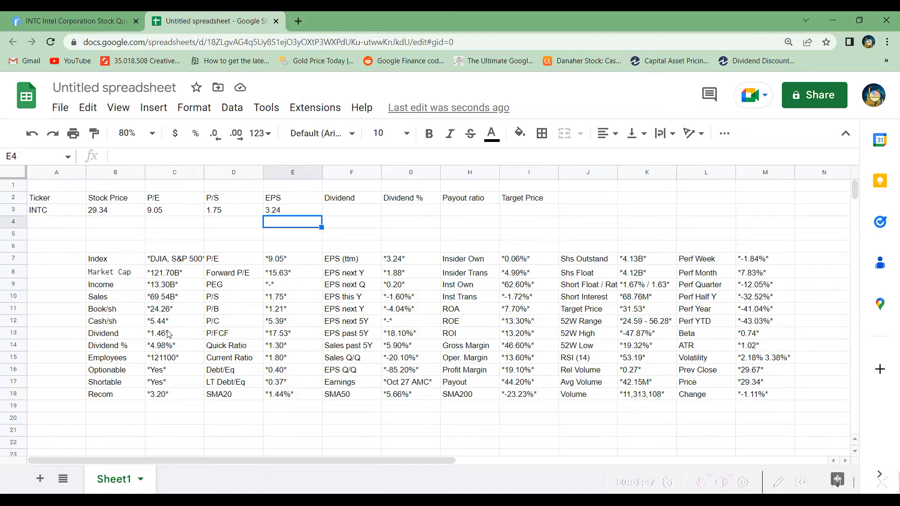
Locate Dividend and Dividend % in the imported table and copy the EPS formula from E3 into F3:G3
{"action": "left_click_drag", "start_coordinate": [169, 334], "coordinate": [167, 347]}
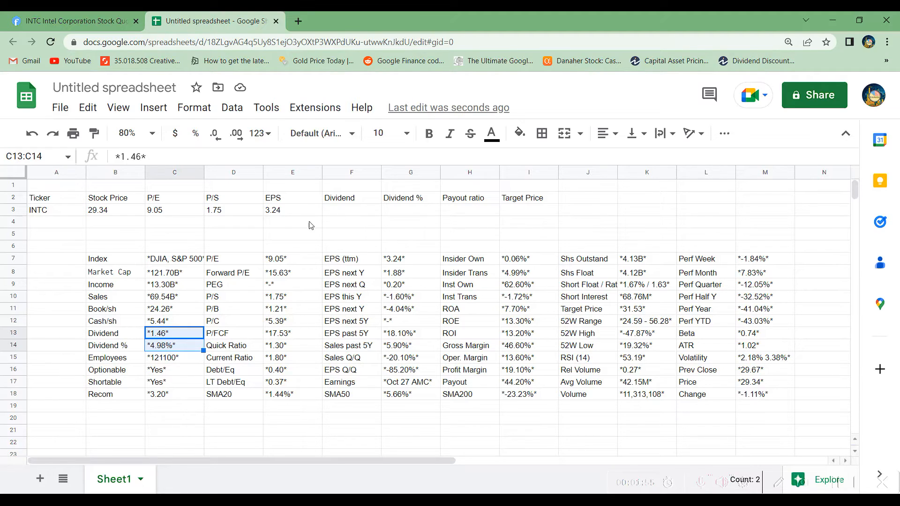
{"action": "left_click", "coordinate": [264, 212]}
{"action": "key", "text": "ctrl+c"}
{"action": "left_click_drag", "start_coordinate": [331, 211], "coordinate": [424, 212]}
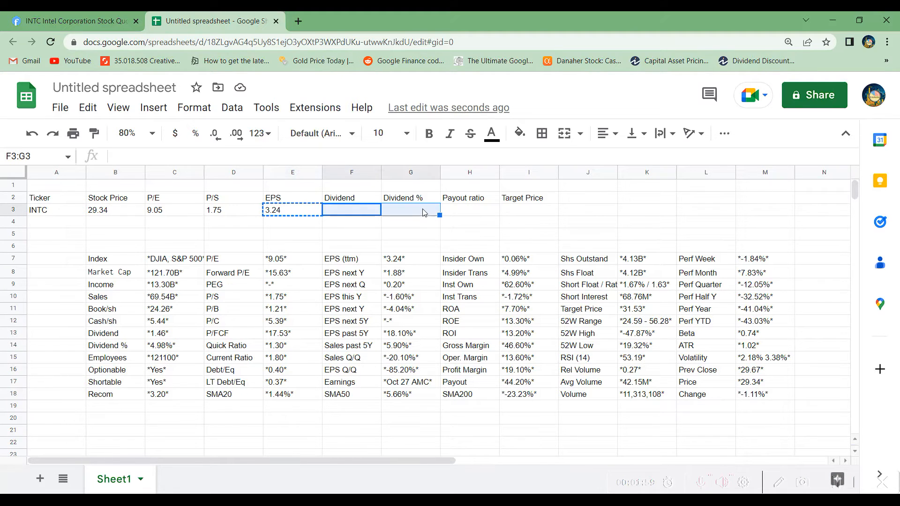
{"action": "key", "text": "ctrl+v"}
Edit the Dividend formula in F3 to use ticker reference A3 and INDEX row 7, column 2
{"action": "left_click", "coordinate": [446, 157]}
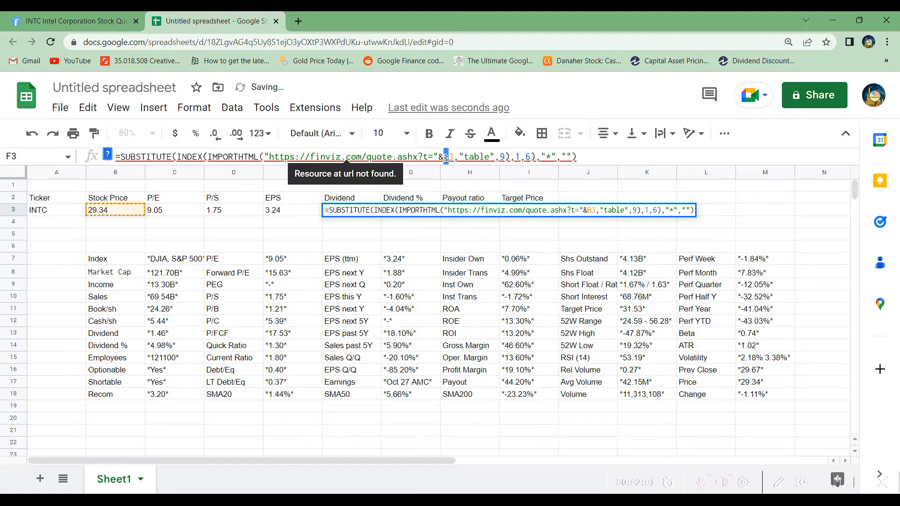
{"action": "type", "text": "A"}
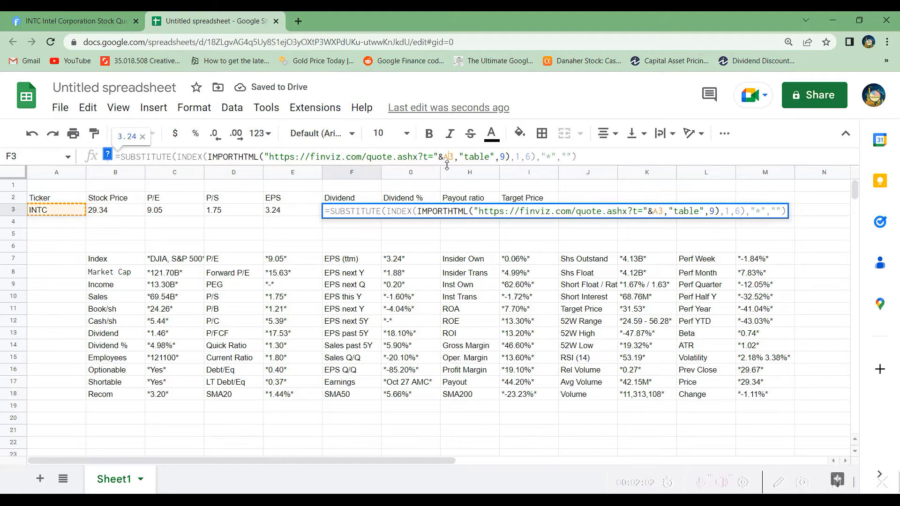
{"action": "double_click", "coordinate": [519, 156]}
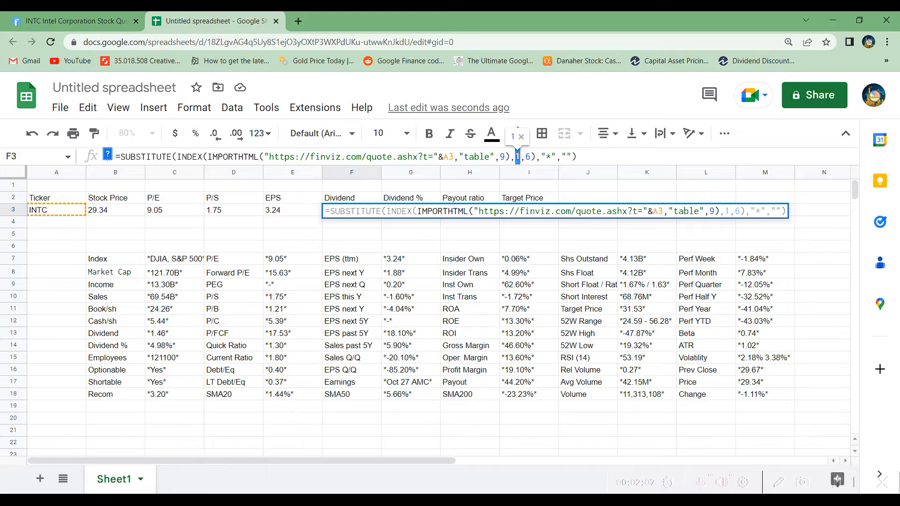
{"action": "type", "text": "7"}
{"action": "double_click", "coordinate": [529, 156]}
{"action": "type", "text": "2"}
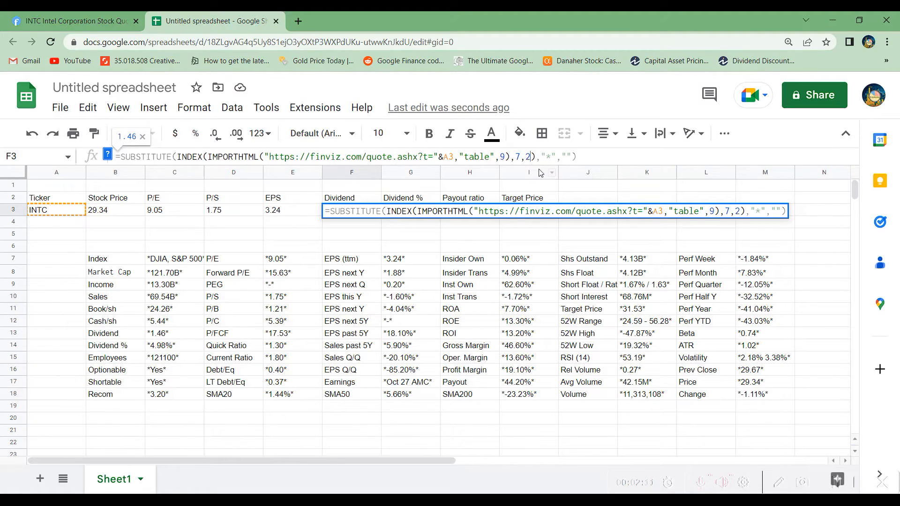
{"action": "key", "text": "Return"}
Edit the Dividend % formula in G3 to use ticker reference A3 and INDEX row 2, column 8
{"action": "left_click", "coordinate": [383, 213]}
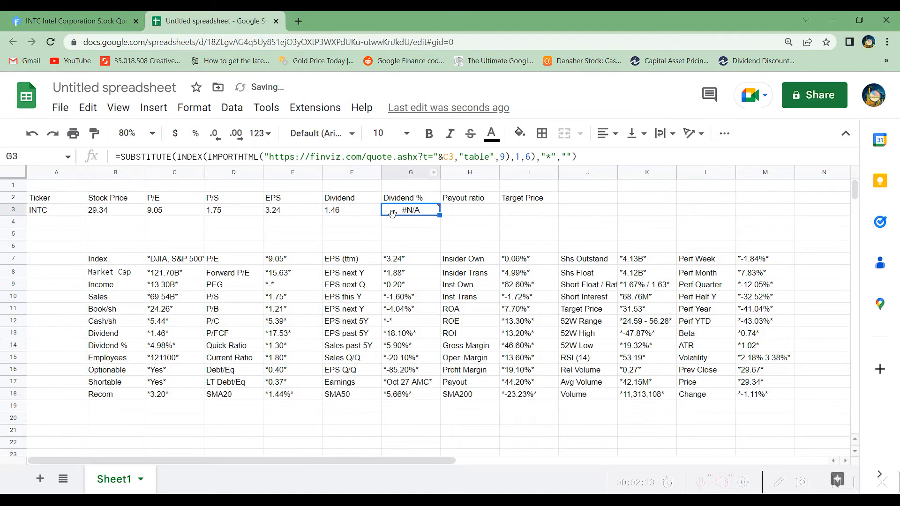
{"action": "left_click_drag", "start_coordinate": [449, 157], "coordinate": [443, 157]}
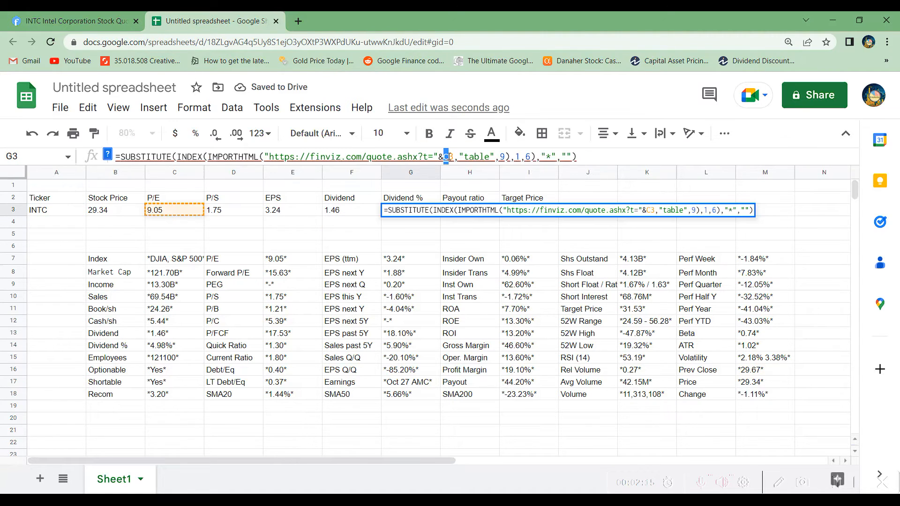
{"action": "type", "text": "A"}
{"action": "double_click", "coordinate": [518, 157]}
{"action": "type", "text": "2"}
{"action": "double_click", "coordinate": [528, 157]}
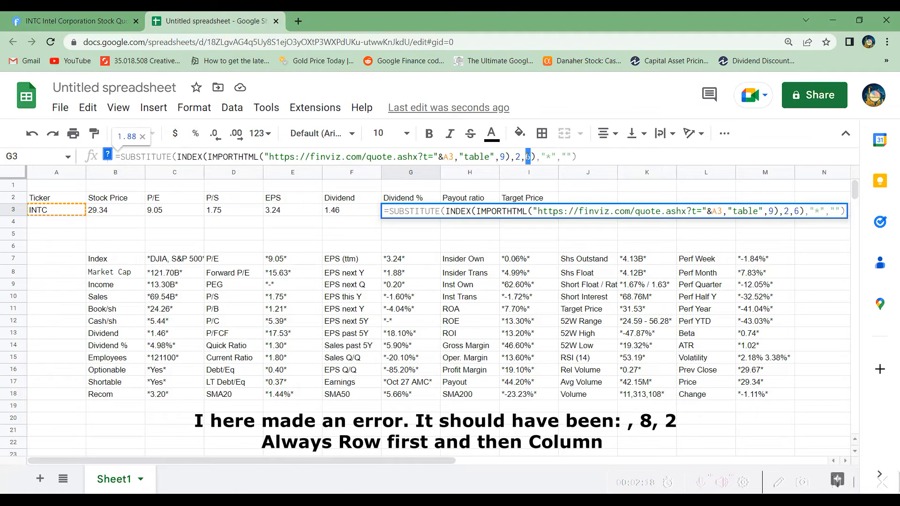
{"action": "type", "text": "8"}
{"action": "key", "text": "Return"}
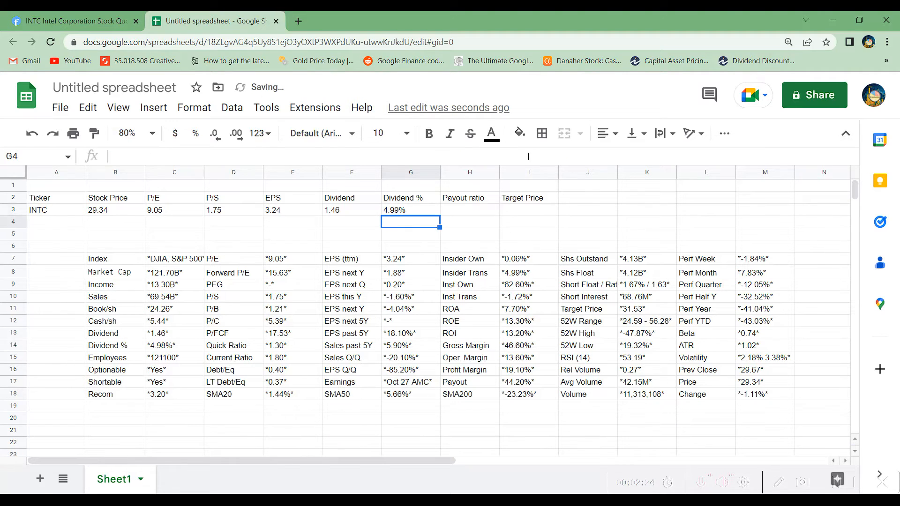
Locate Payout in the imported table and copy the Dividend % formula into H3, with ticker reference A3 and INDEX row 11, column 8
{"action": "left_click", "coordinate": [523, 383]}
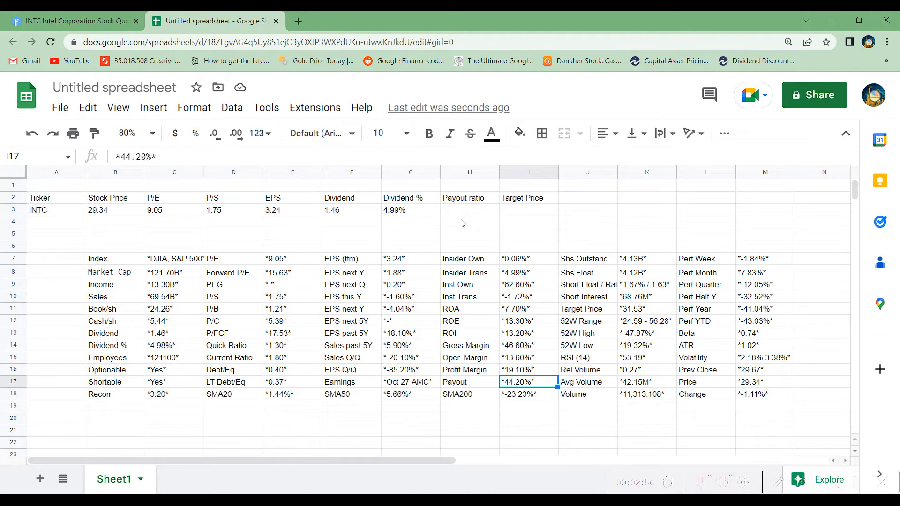
{"action": "left_click", "coordinate": [412, 212]}
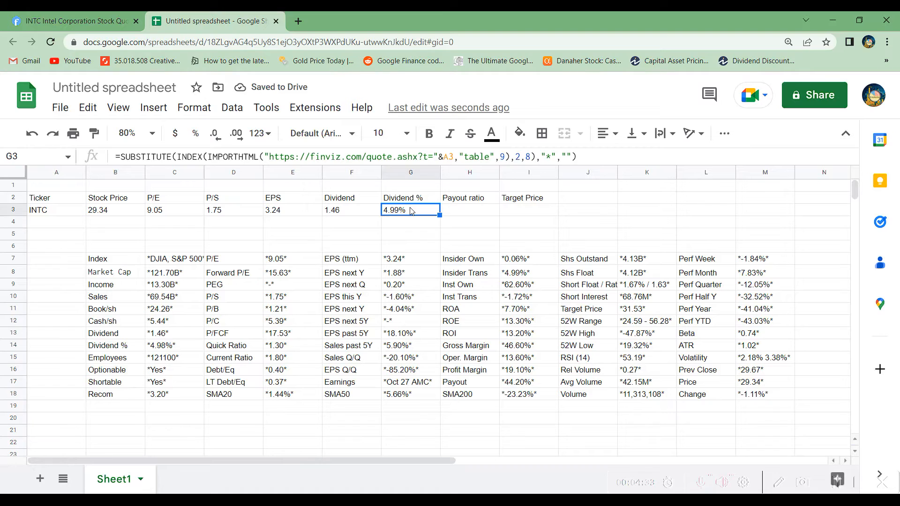
{"action": "key", "text": "ctrl+c"}
{"action": "left_click", "coordinate": [471, 215]}
{"action": "key", "text": "ctrl+v"}
{"action": "left_click", "coordinate": [446, 157]}
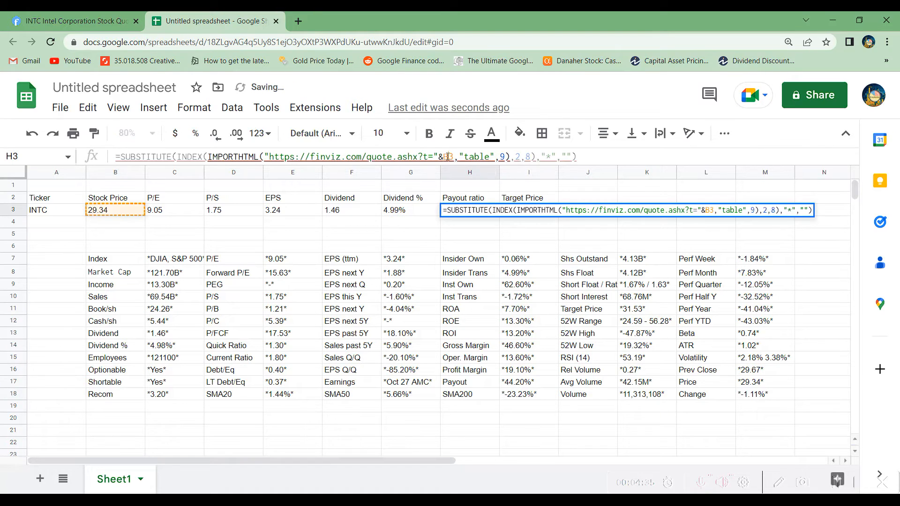
{"action": "type", "text": "A"}
{"action": "double_click", "coordinate": [517, 156]}
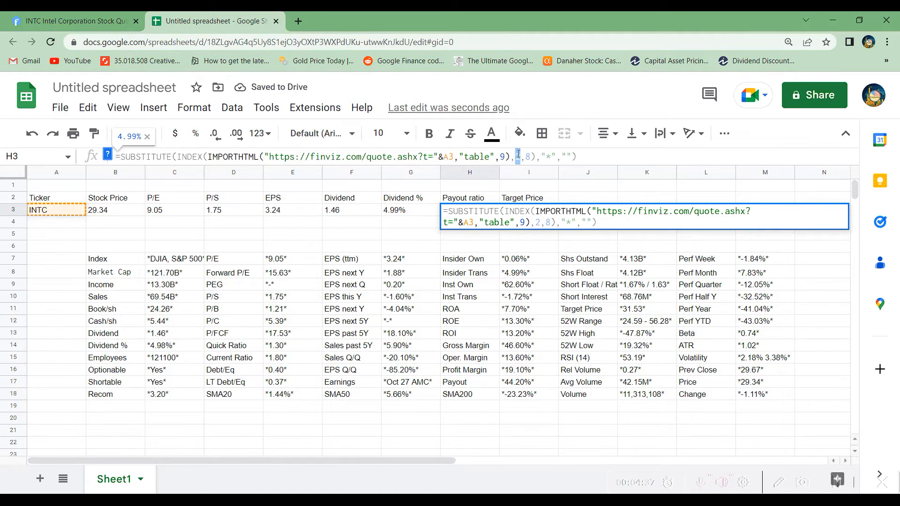
{"action": "type", "text": "11"}
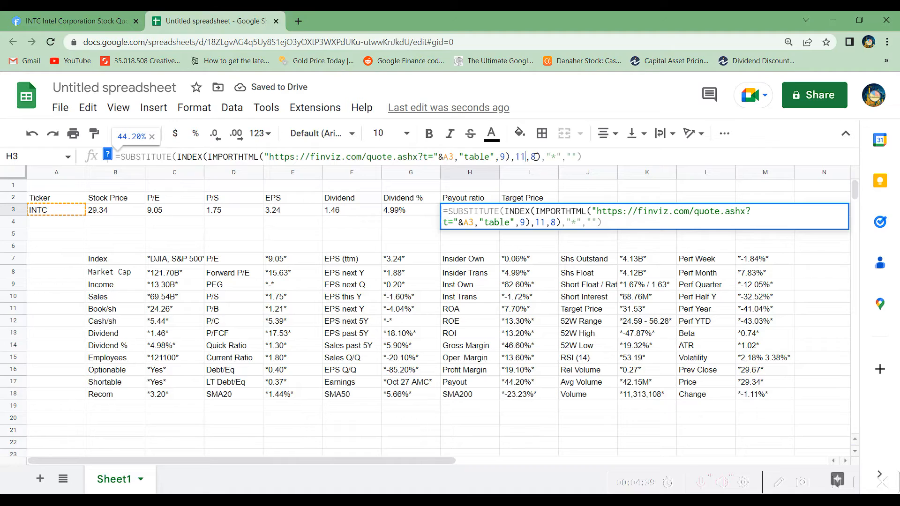
{"action": "key", "text": "Return"}
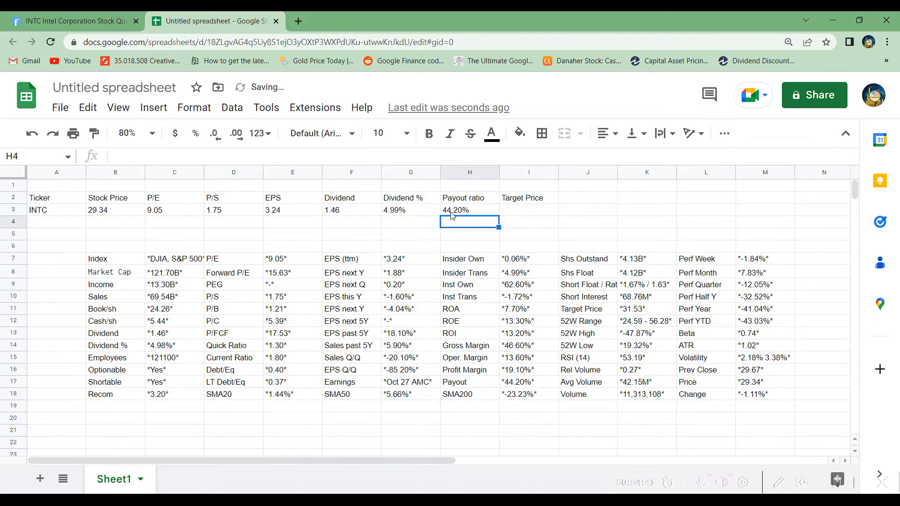
Locate Target Price in the imported table and copy the Payout ratio formula from H3 into I3
{"action": "left_click", "coordinate": [531, 200]}
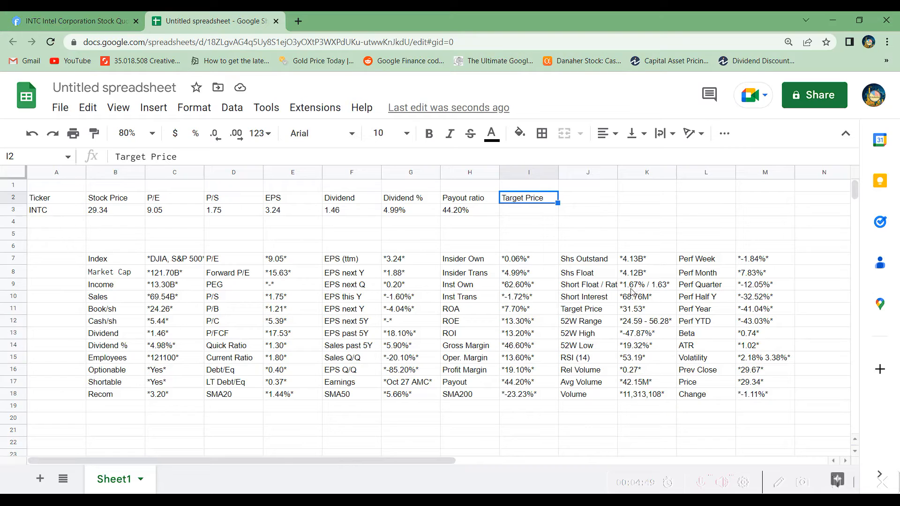
{"action": "left_click", "coordinate": [587, 311]}
{"action": "left_click_drag", "start_coordinate": [632, 311], "coordinate": [634, 312]}
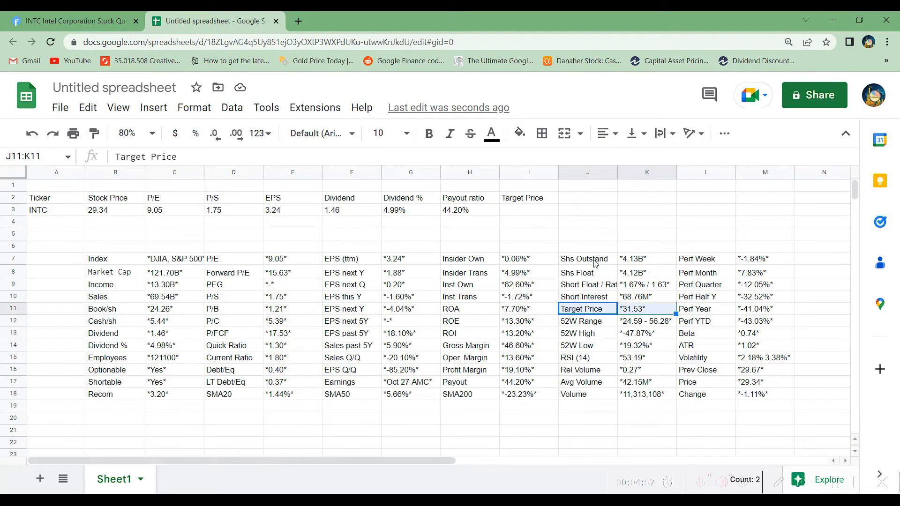
{"action": "left_click", "coordinate": [463, 212]}
{"action": "key", "text": "ctrl+c"}
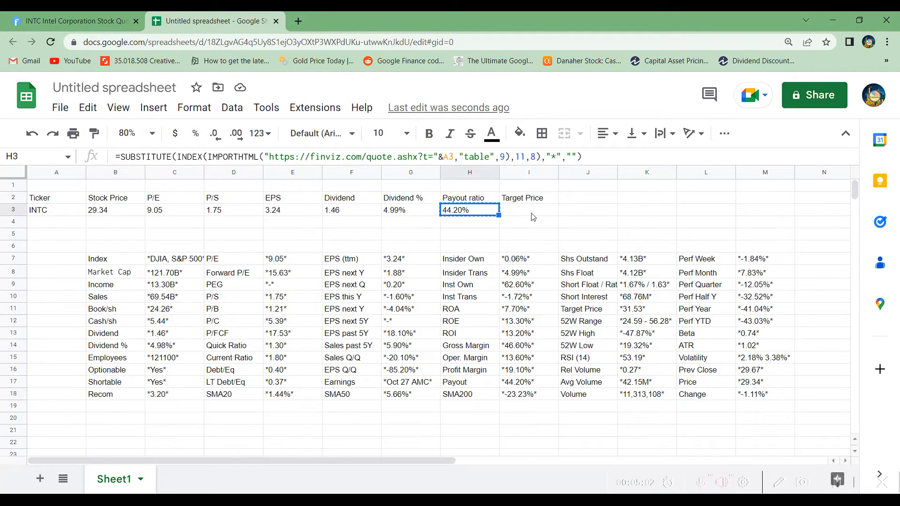
{"action": "left_click", "coordinate": [529, 211]}
{"action": "key", "text": "ctrl+v"}
Edit the Target Price formula in I3 to use ticker reference A3 and INDEX row 5, column 10
{"action": "left_click", "coordinate": [449, 156]}
{"action": "key", "text": "BackSpace"}
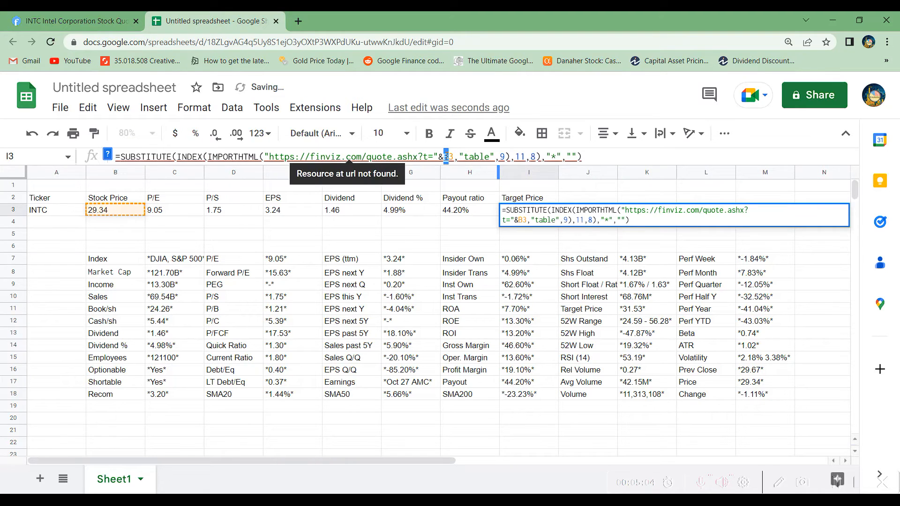
{"action": "type", "text": "A"}
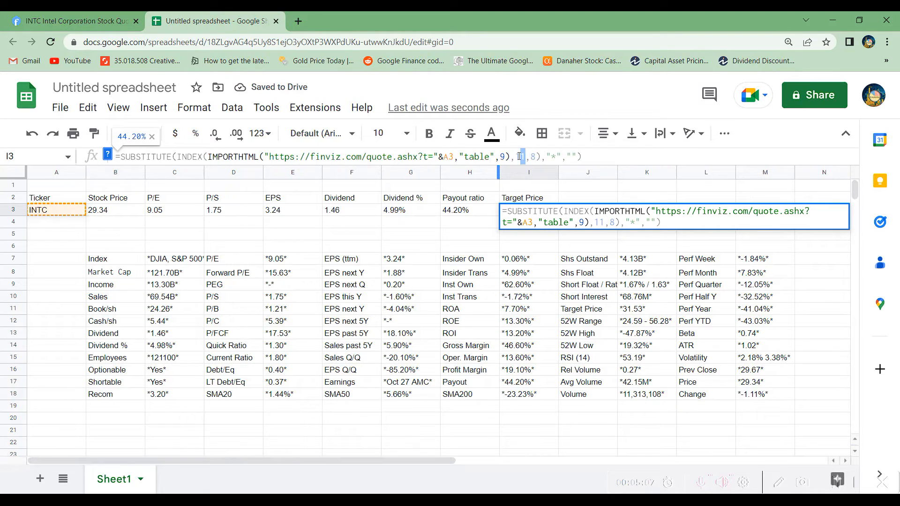
{"action": "double_click", "coordinate": [519, 156]}
{"action": "type", "text": "5"}
{"action": "type", "text": "8"}
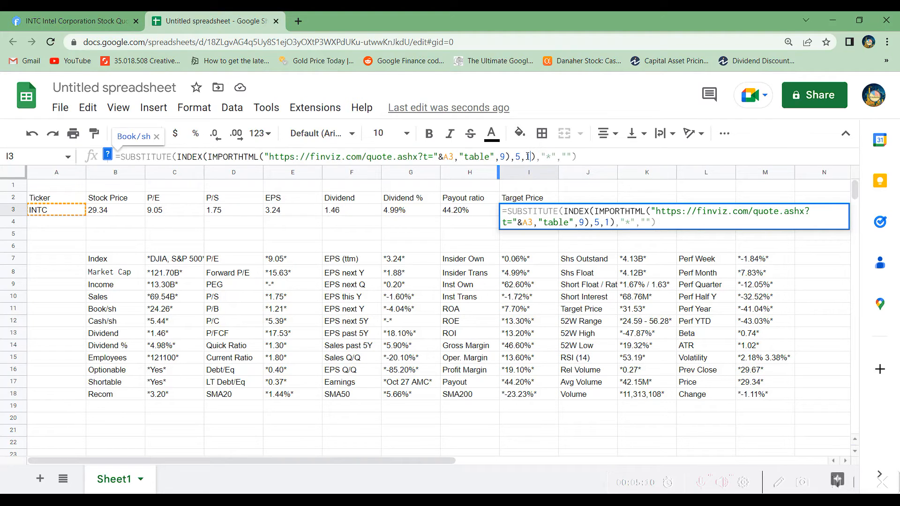
{"action": "key", "text": "Return"}
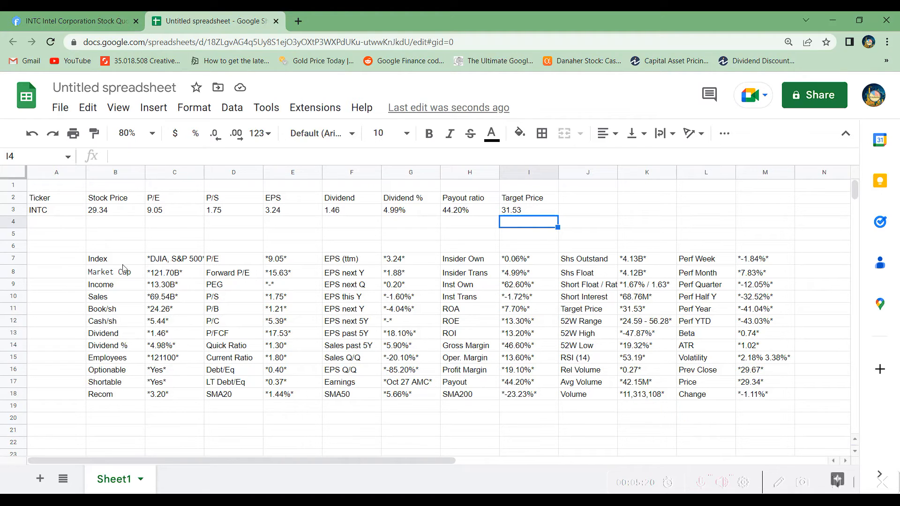
Switch to the Finviz INTC quote page and examine the analyst ratings table further down the page
{"action": "left_click", "coordinate": [105, 262]}
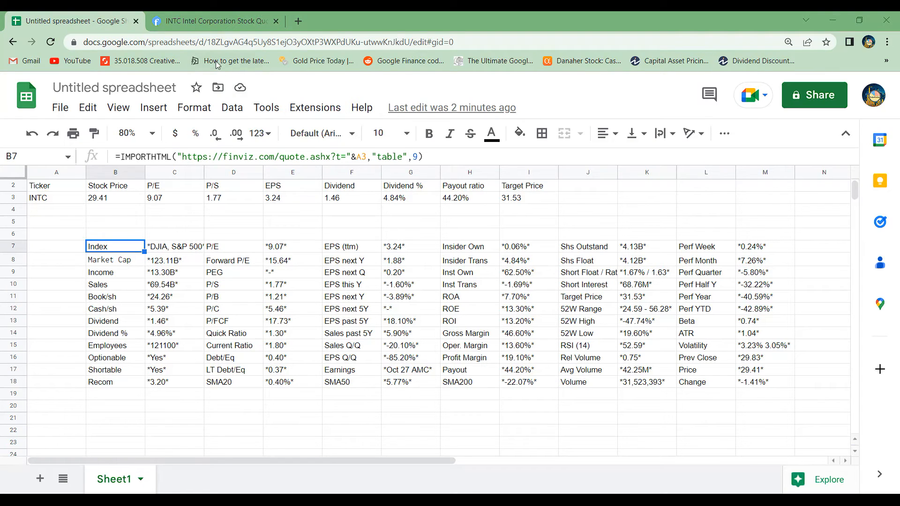
{"action": "left_click", "coordinate": [216, 21]}
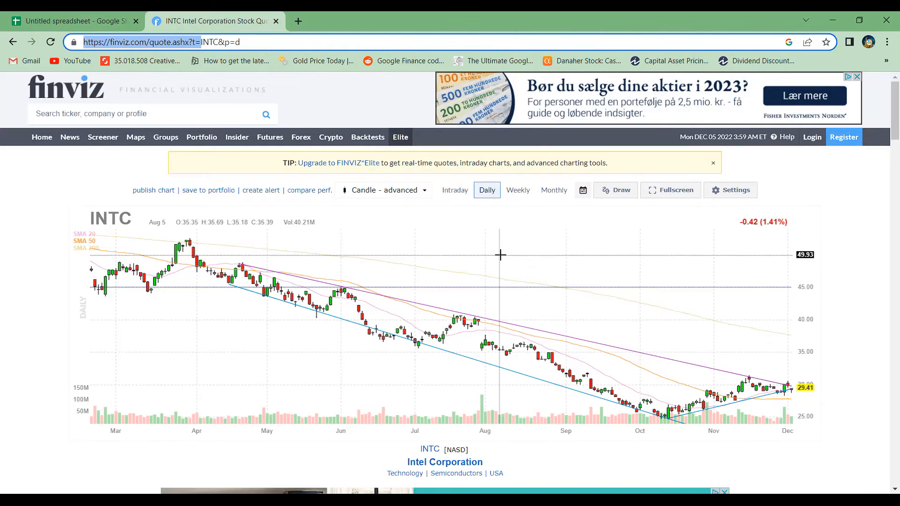
{"action": "scroll", "coordinate": [500, 253], "scroll_direction": "down", "scroll_amount": 10}
{"action": "scroll", "coordinate": [500, 256], "scroll_direction": "down", "scroll_amount": 2}
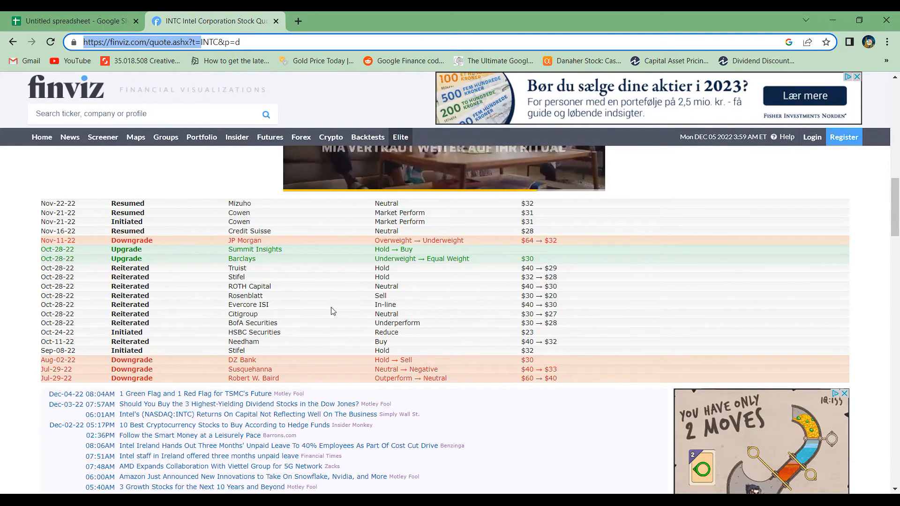
Return to the Google Sheets stock table and copy the IMPORTHTML formula from B7 into B20
{"action": "left_click", "coordinate": [89, 20]}
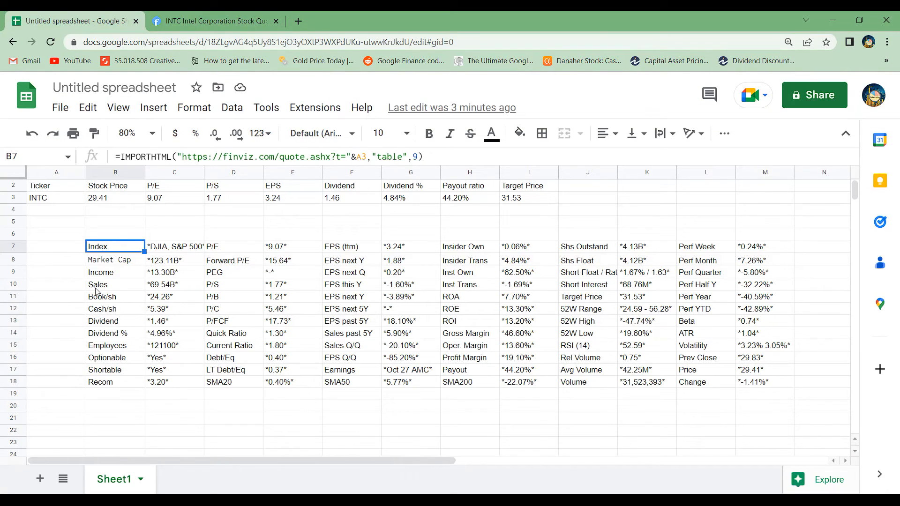
{"action": "triple_click", "coordinate": [448, 153]}
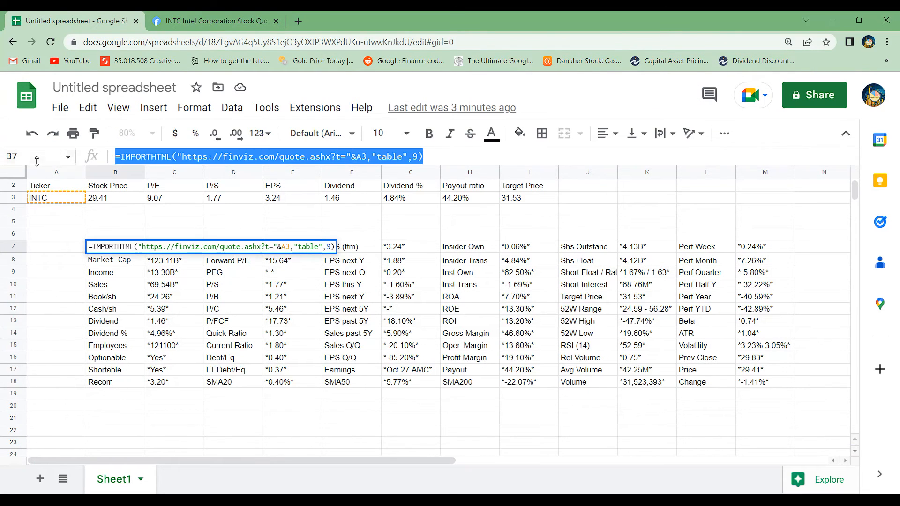
{"action": "key", "text": "ctrl+c"}
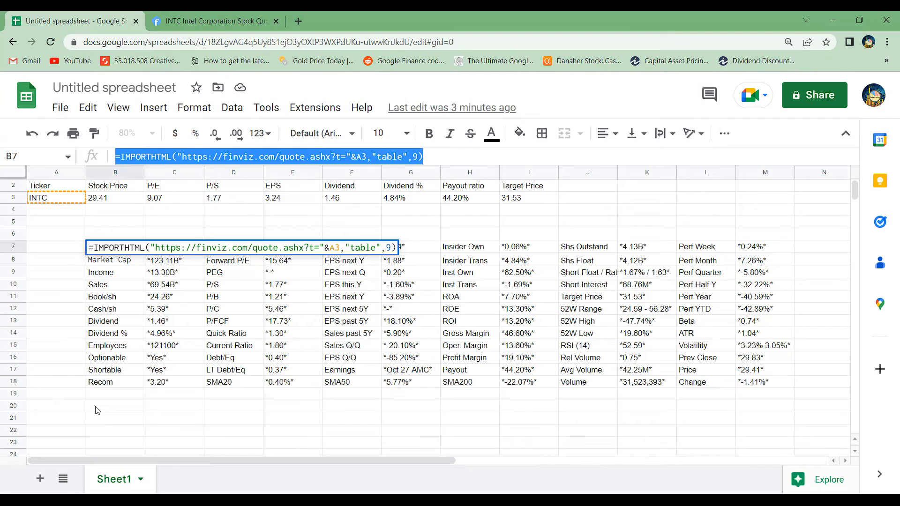
{"action": "left_click", "coordinate": [96, 407]}
{"action": "key", "text": "ctrl+v"}
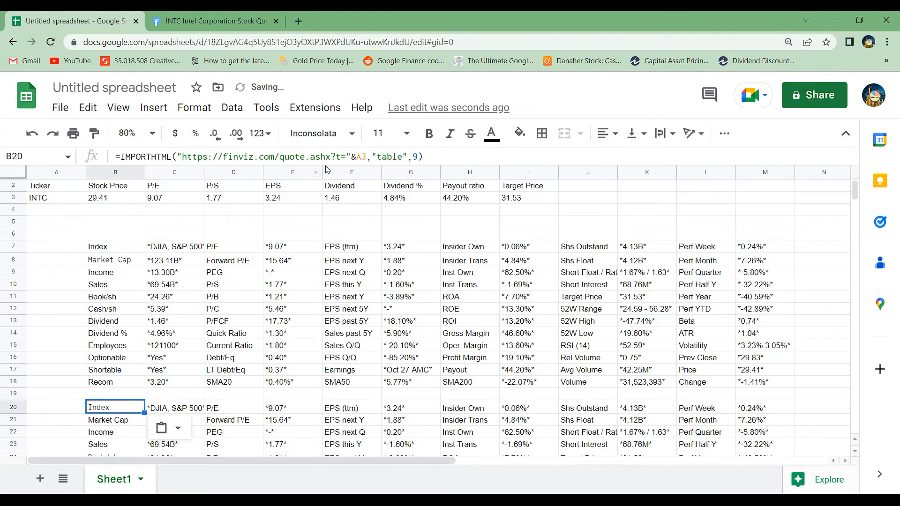
Set the table index in B20's IMPORTHTML formula to 12 and review the imported analyst ratings
{"action": "left_click", "coordinate": [415, 156]}
{"action": "double_click", "coordinate": [416, 157]}
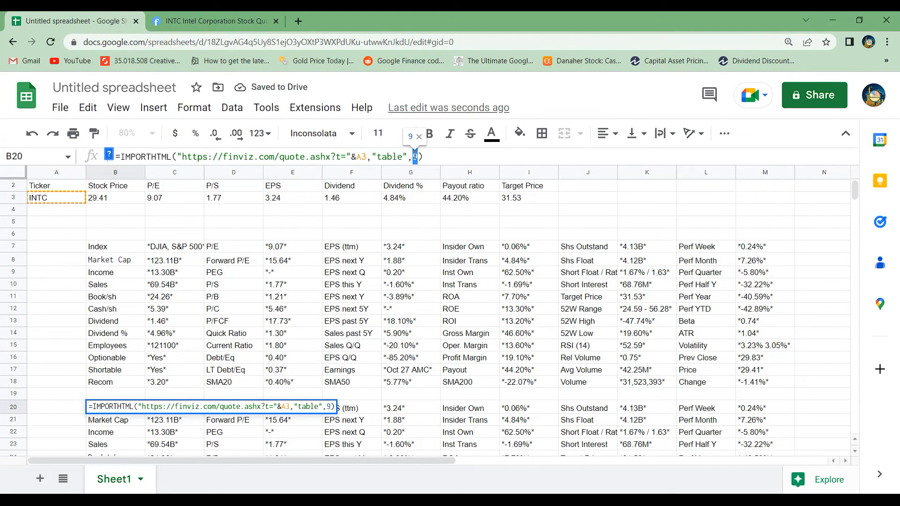
{"action": "type", "text": "12"}
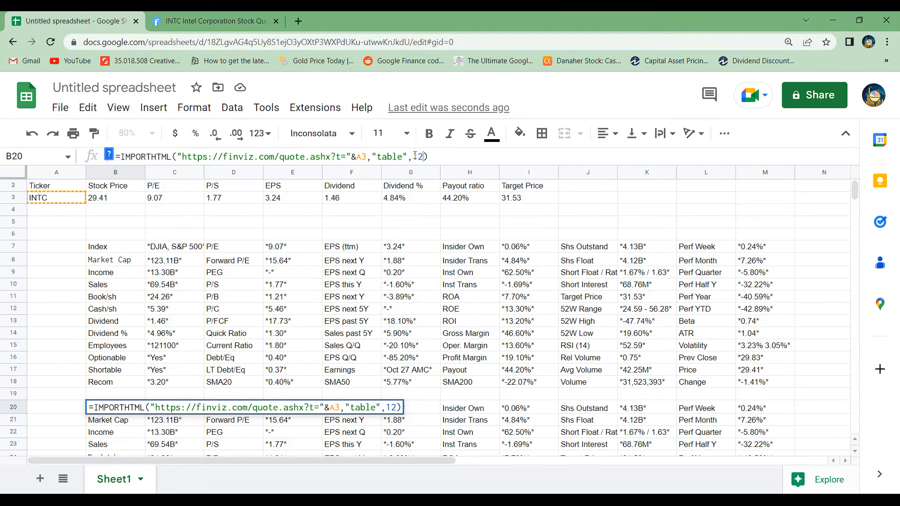
{"action": "key", "text": "Return"}
{"action": "scroll", "coordinate": [146, 409], "scroll_direction": "down", "scroll_amount": 1}
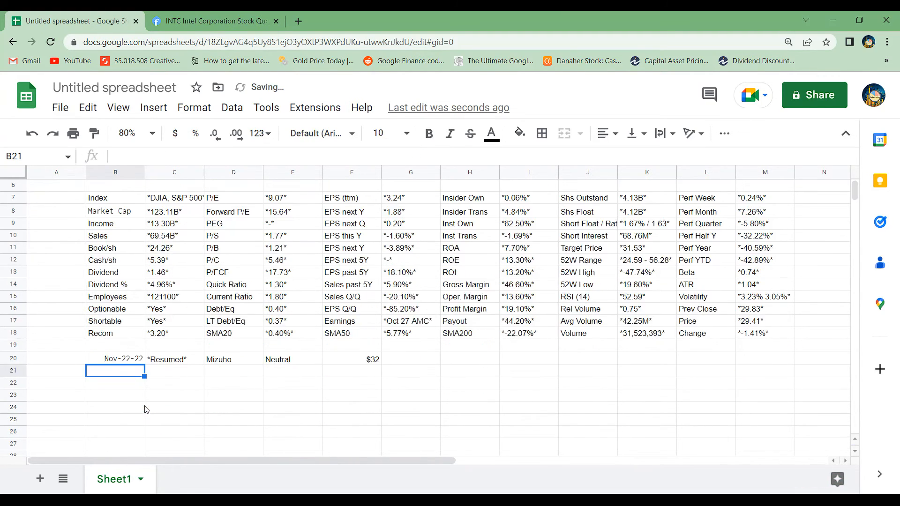
{"action": "scroll", "coordinate": [147, 410], "scroll_direction": "down", "scroll_amount": 1}
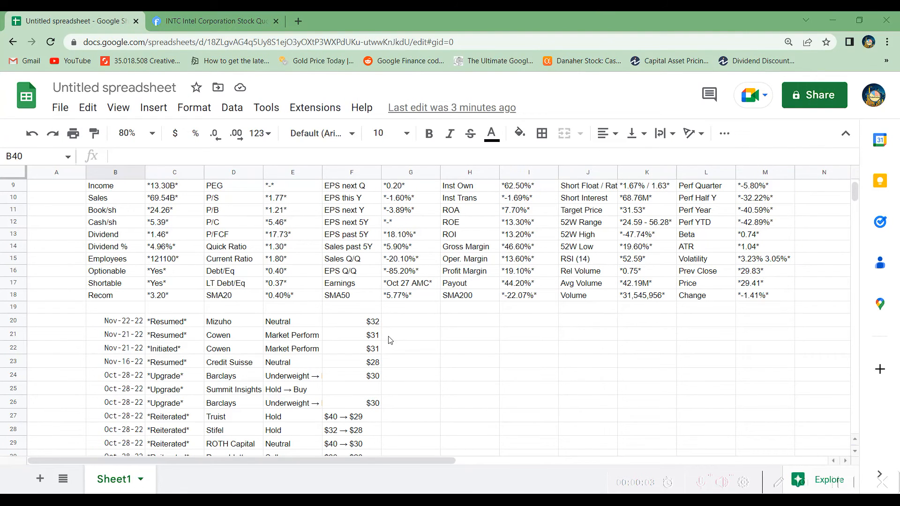
{"action": "scroll", "coordinate": [391, 340], "scroll_direction": "down", "scroll_amount": 3}
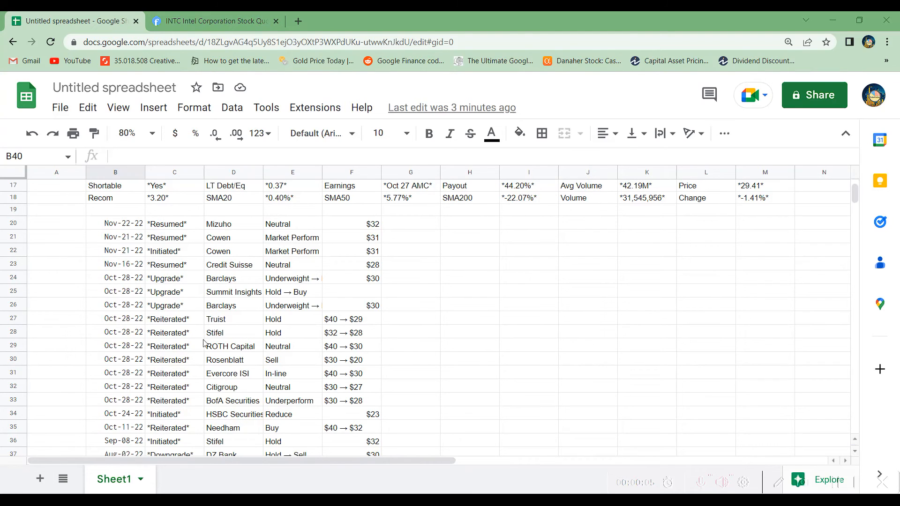
Change the ticker in A3 to MMM and review the refreshed fundamentals and analyst ratings
{"action": "scroll", "coordinate": [241, 438], "scroll_direction": "down", "scroll_amount": 2}
{"action": "scroll", "coordinate": [242, 437], "scroll_direction": "up", "scroll_amount": 7}
{"action": "left_click", "coordinate": [49, 211]}
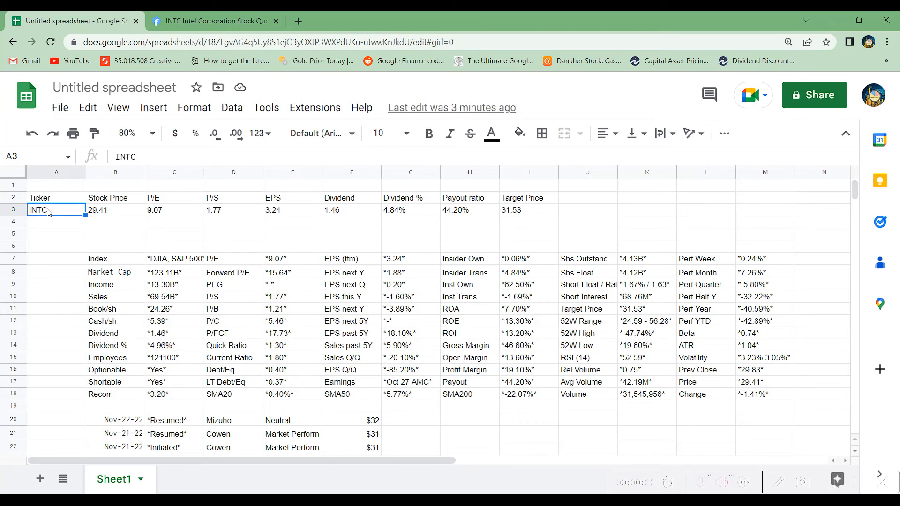
{"action": "type", "text": "MMM"}
{"action": "key", "text": "Return"}
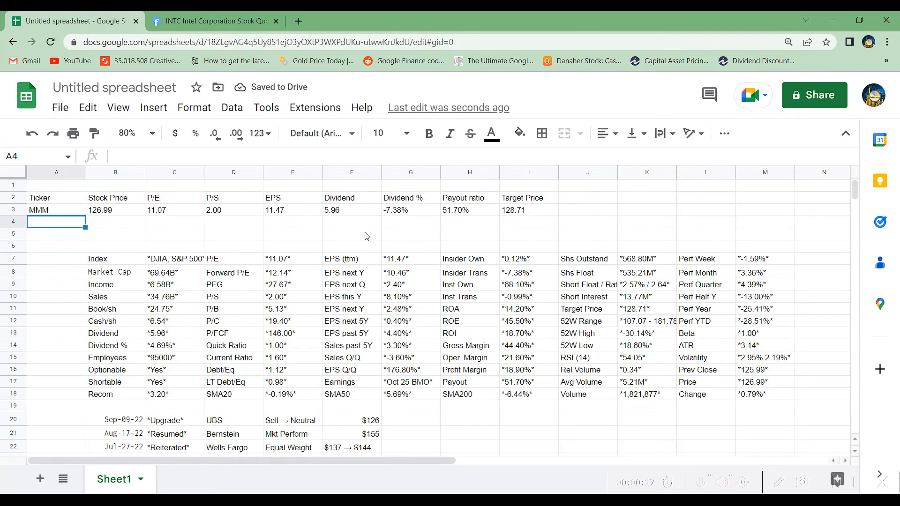
{"action": "scroll", "coordinate": [367, 236], "scroll_direction": "down", "scroll_amount": 4}
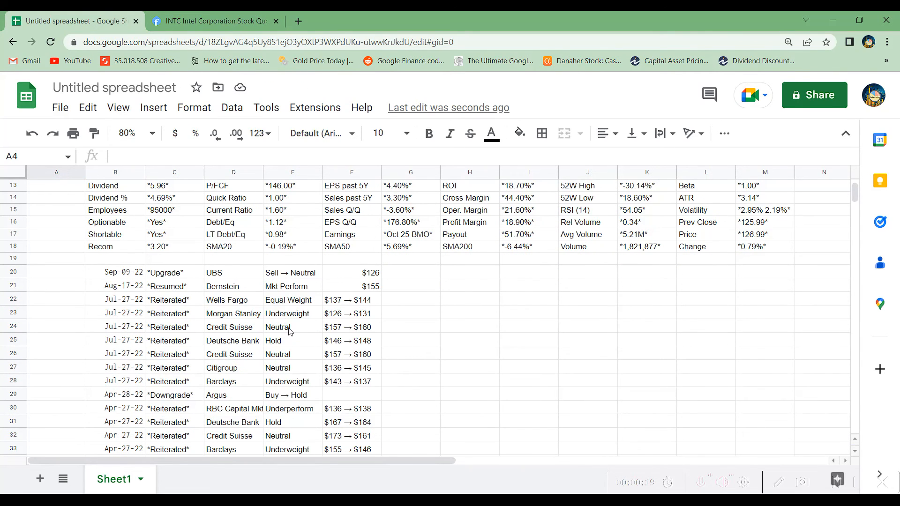
{"action": "scroll", "coordinate": [289, 331], "scroll_direction": "up", "scroll_amount": 3}
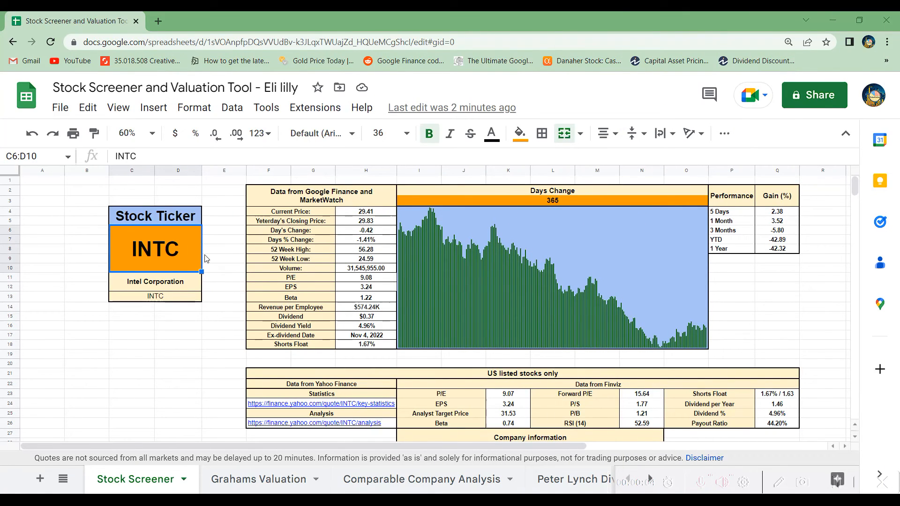
In the Stock Screener and Valuation Tool spreadsheet, set the stock ticker to MMM and the Days Change period to 2000
{"action": "type", "text": "MMM"}
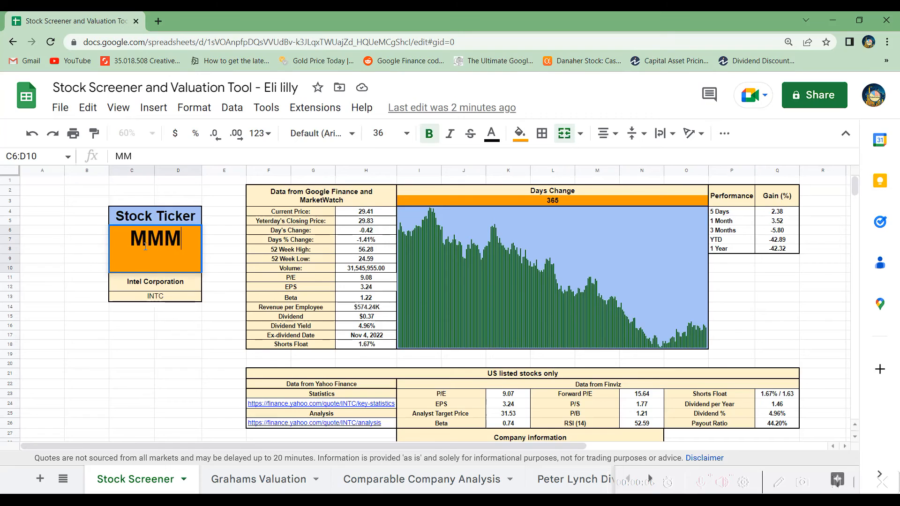
{"action": "key", "text": "Return"}
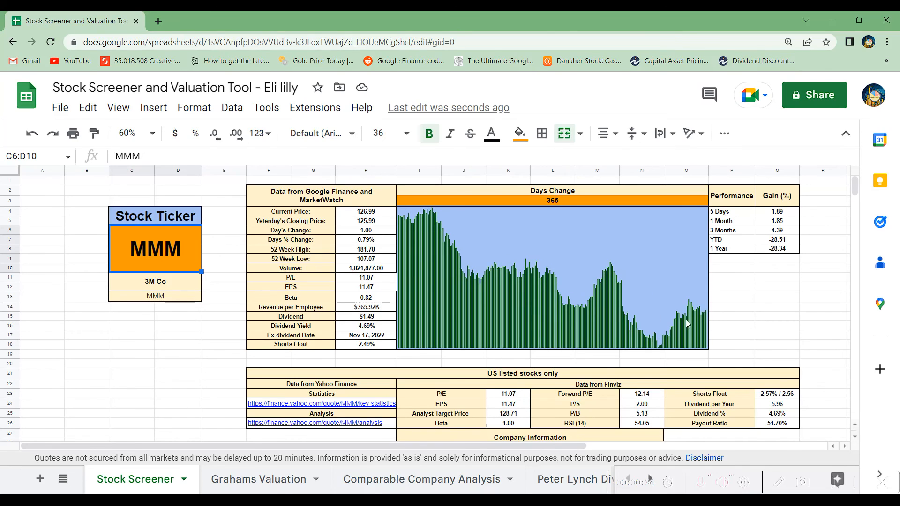
{"action": "left_click", "coordinate": [549, 201]}
{"action": "type", "text": "2000"}
{"action": "key", "text": "Return"}
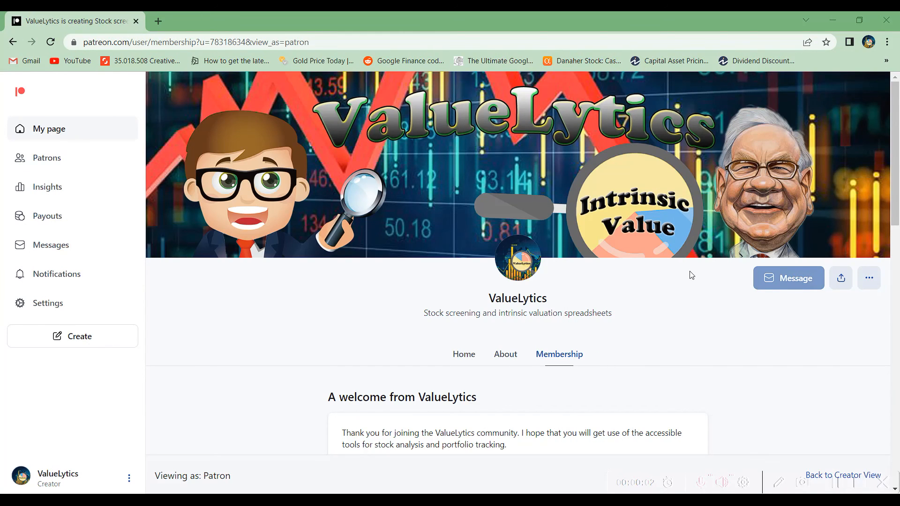
Examine the membership tiers and their benefits on the ValueLytics Patreon page
{"action": "scroll", "coordinate": [691, 275], "scroll_direction": "down", "scroll_amount": 15}
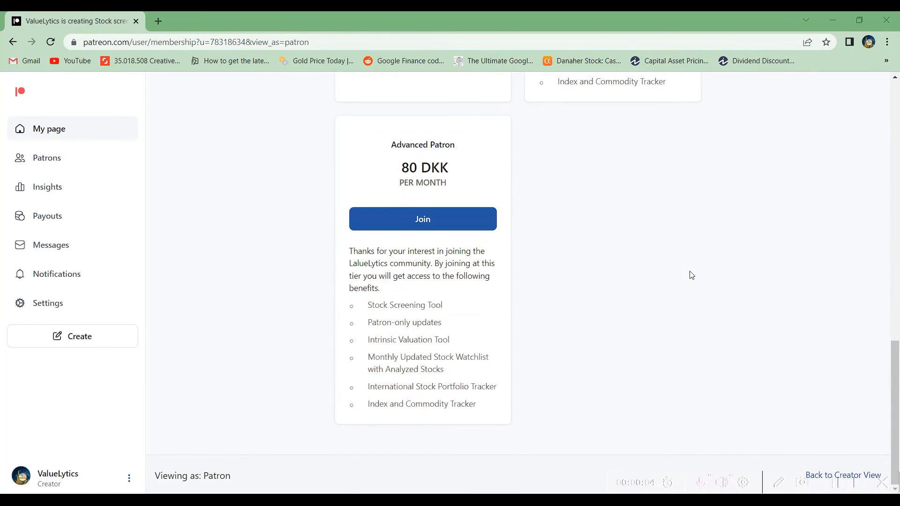